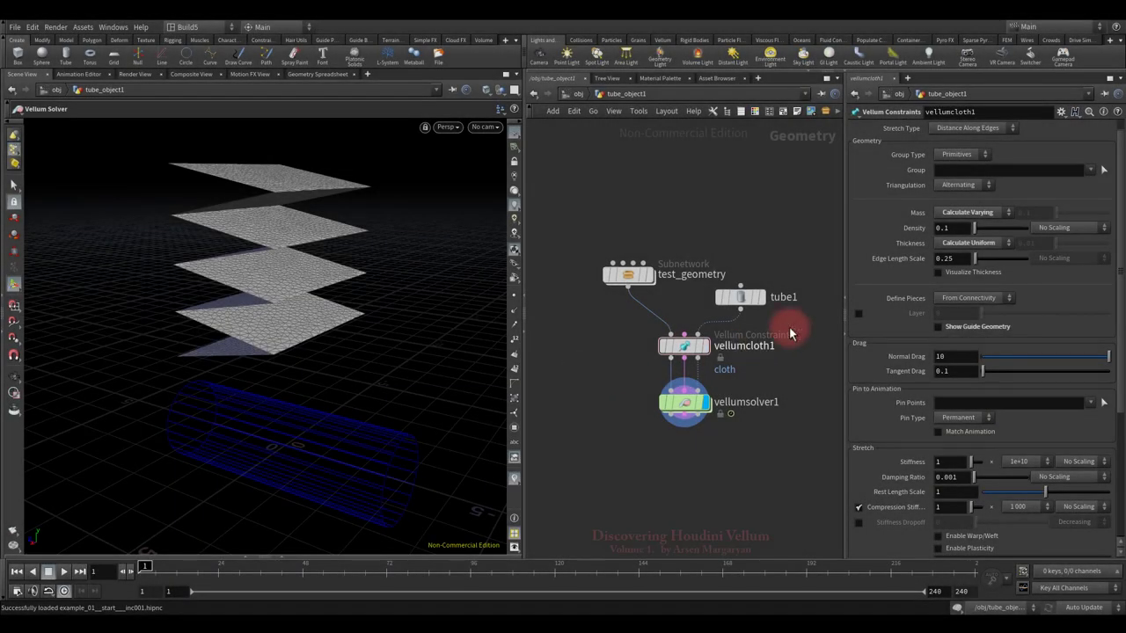
- Open vellumcloth1's geometry spreadsheet and show only the pscale attribute column
{"action": "left_click", "coordinate": [991, 246]}
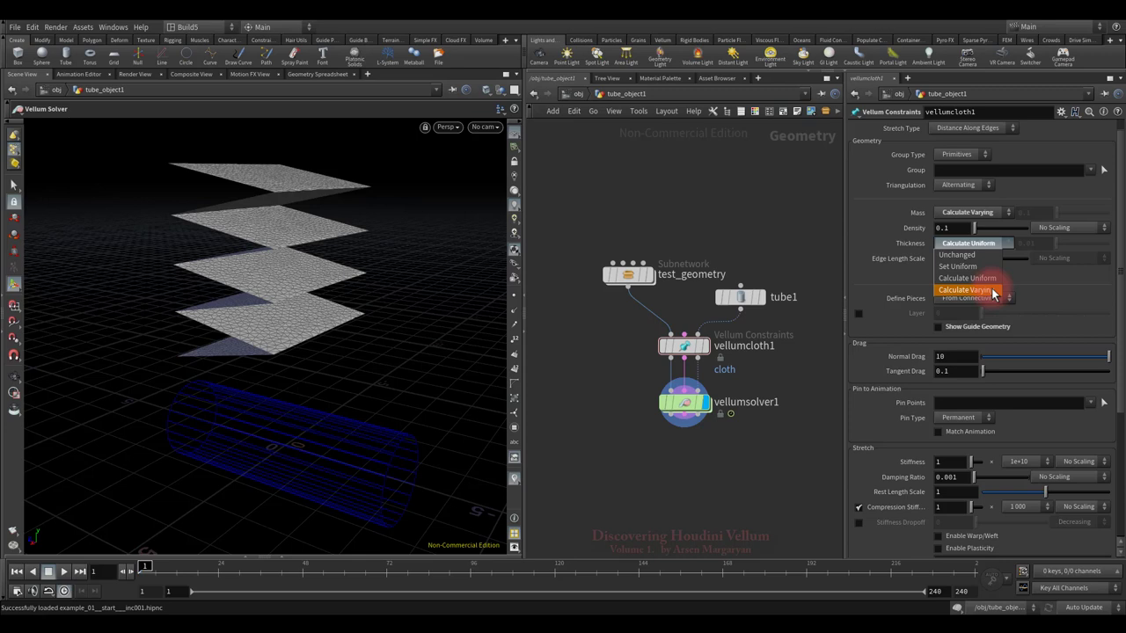
{"action": "left_click", "coordinate": [1014, 280]}
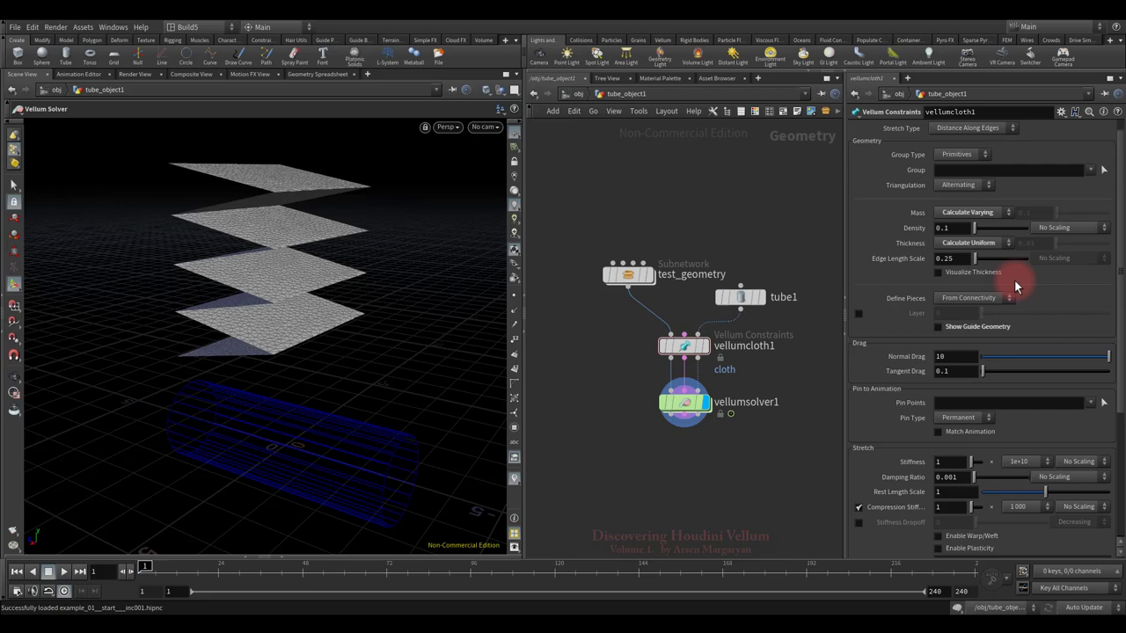
{"action": "right_click", "coordinate": [683, 345]}
{"action": "left_click", "coordinate": [711, 426]}
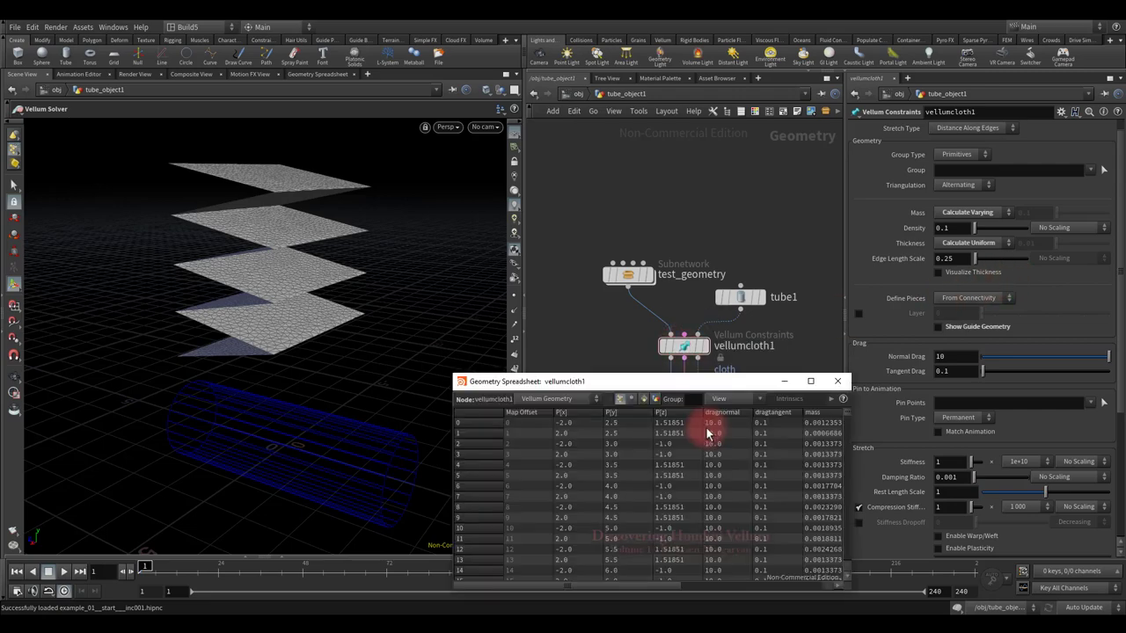
{"action": "left_click", "coordinate": [722, 400]}
{"action": "left_click", "coordinate": [725, 403]}
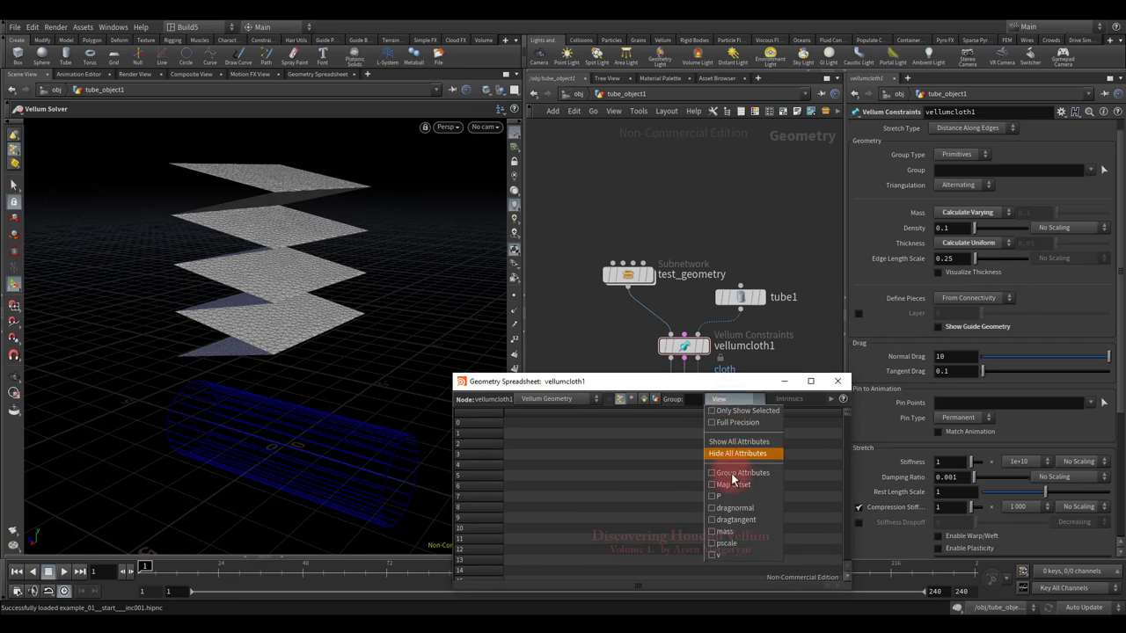
{"action": "left_click", "coordinate": [727, 543]}
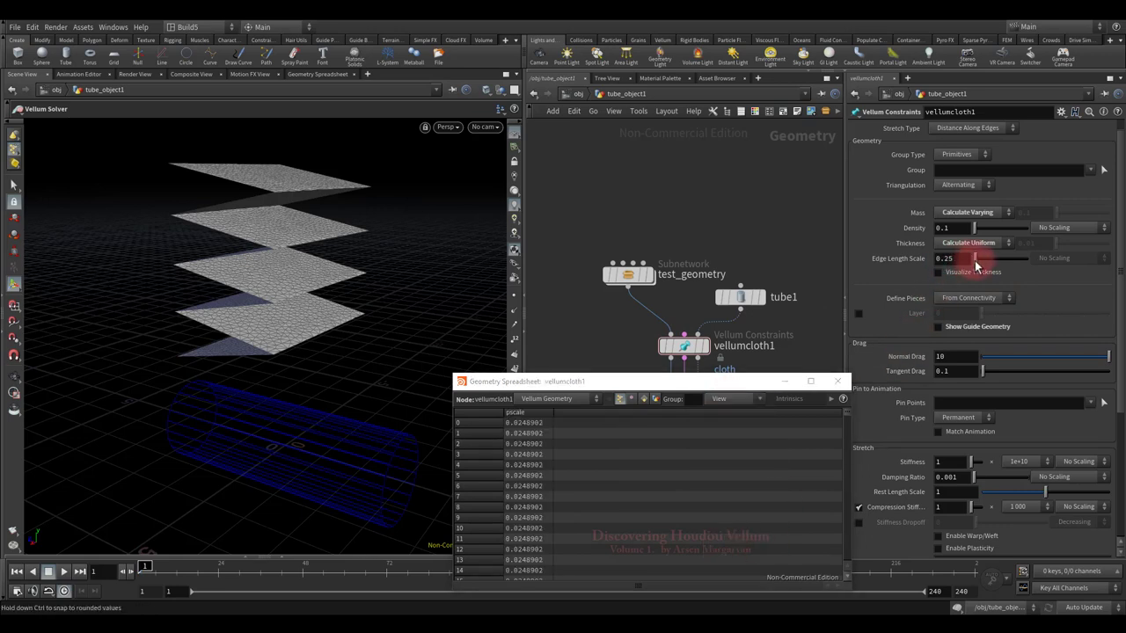
- Drag Edge Length Scale to watch pscale change, then reset it to default 0.25
{"action": "left_click_drag", "start_coordinate": [975, 266], "coordinate": [983, 266]}
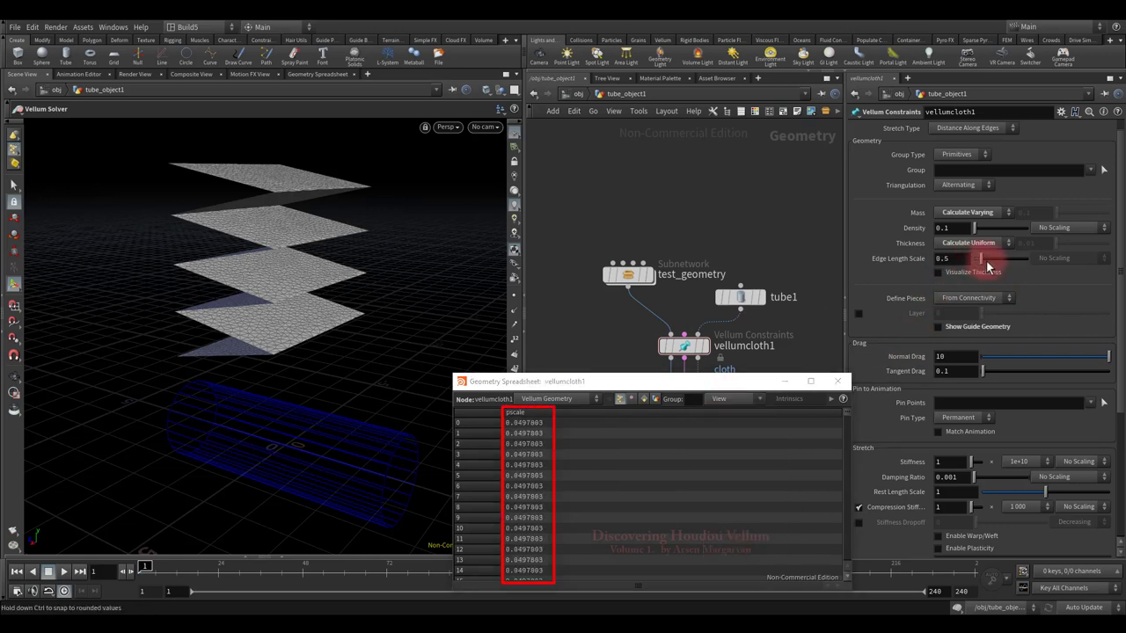
{"action": "left_click_drag", "start_coordinate": [984, 263], "coordinate": [978, 262]}
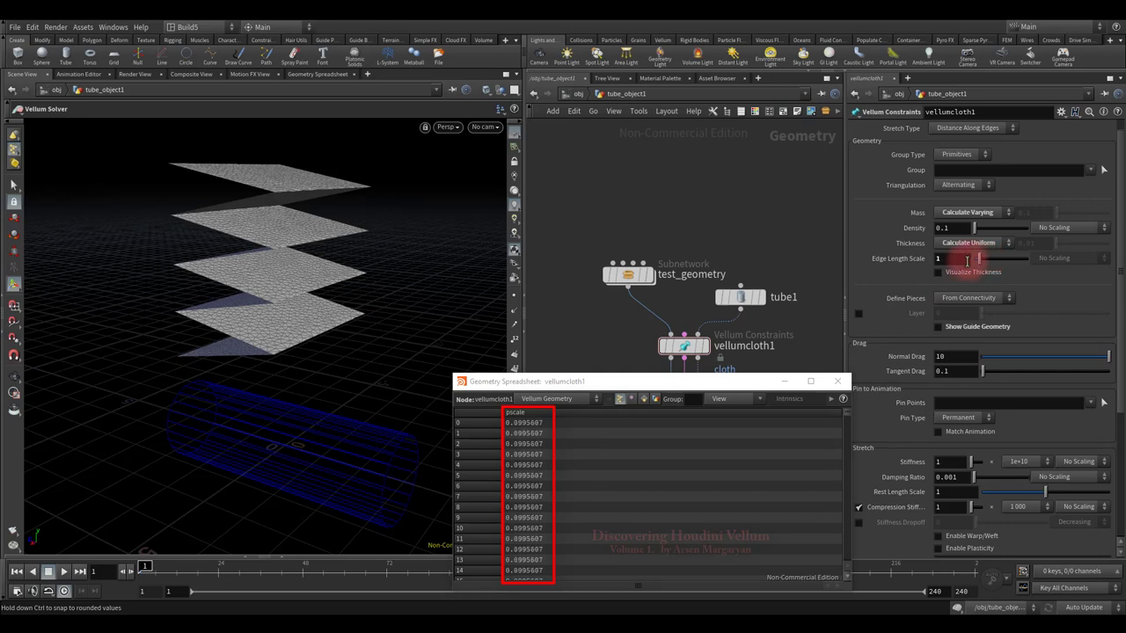
{"action": "middle_click", "coordinate": [921, 262], "text": "ctrl"}
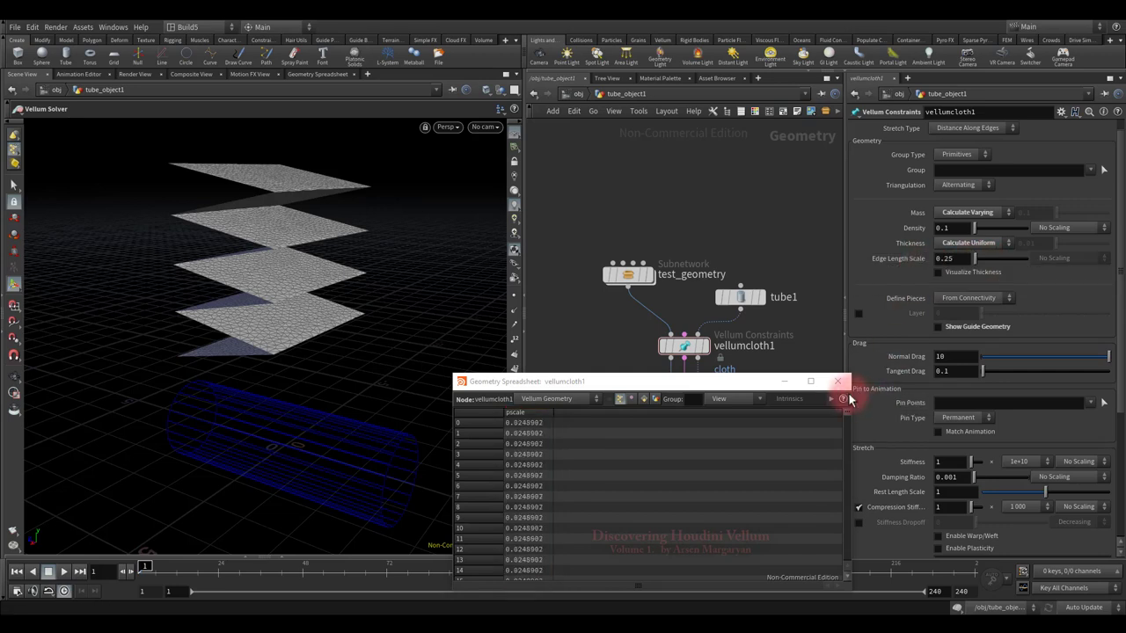
- Close the spreadsheet, turn on Visualize Thickness, and display vellumcloth1 in the viewport
{"action": "left_click", "coordinate": [837, 381]}
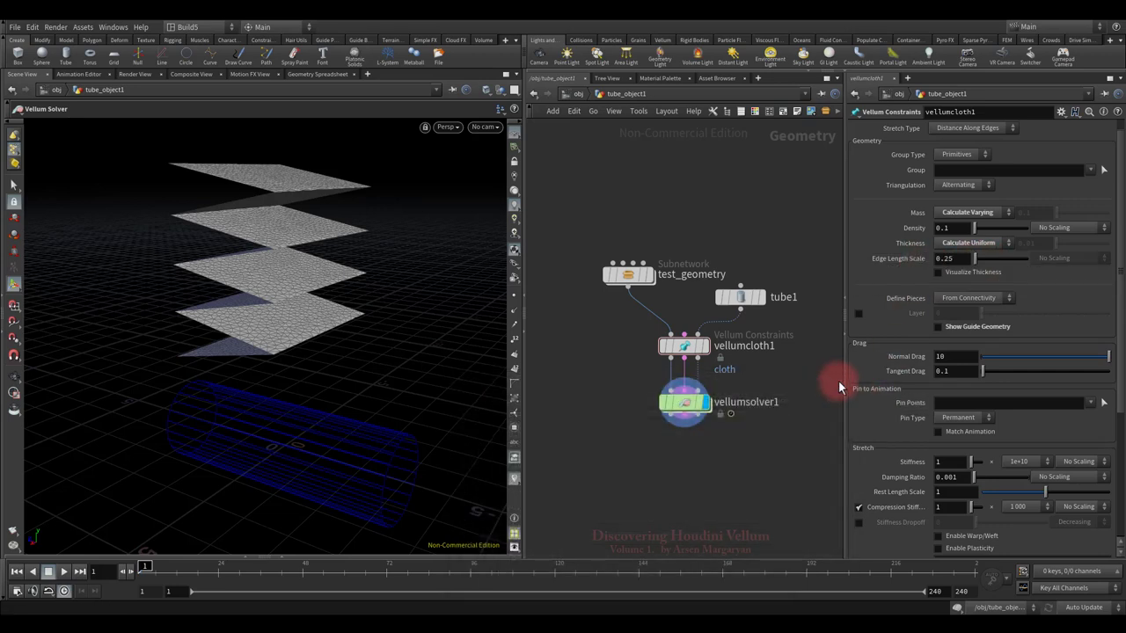
{"action": "left_click", "coordinate": [937, 273]}
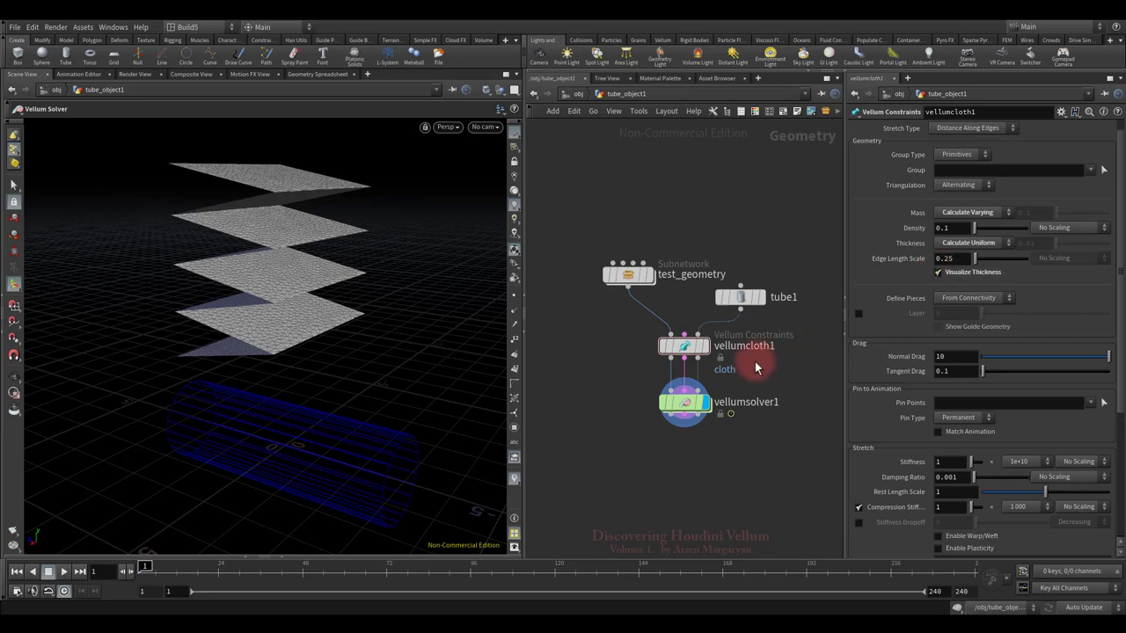
{"action": "left_click", "coordinate": [705, 346]}
{"action": "left_click_drag", "start_coordinate": [270, 259], "coordinate": [356, 332]}
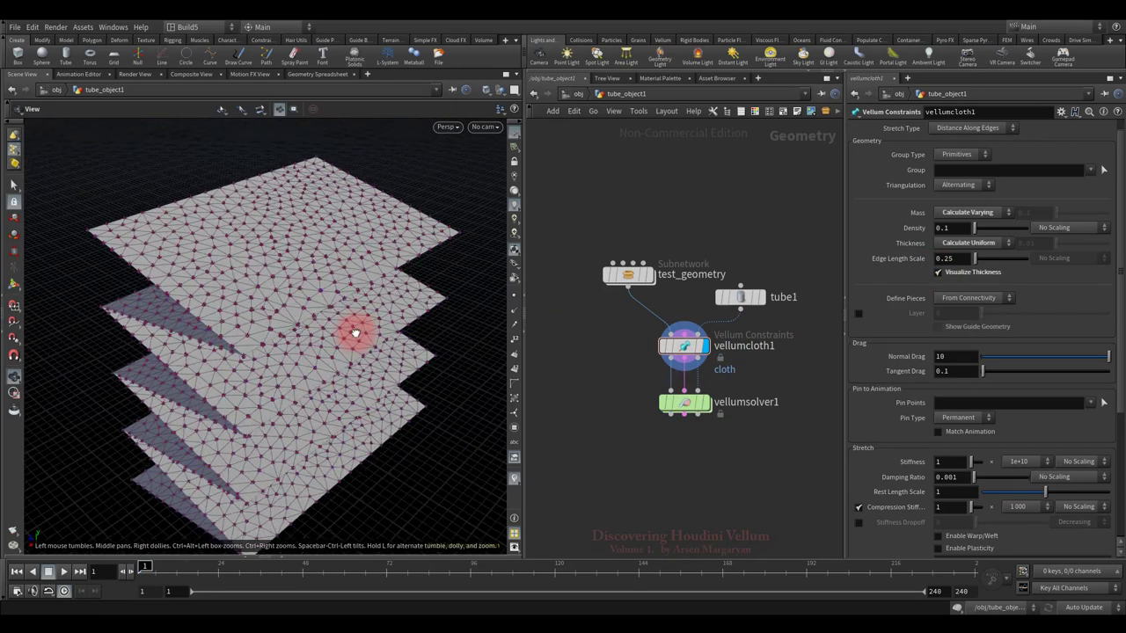
- Set vellumcloth1's Edge Length Scale to 1 and view the thicker sheets
{"action": "mouse_move", "coordinate": [983, 267]}
{"action": "left_mouse_down"}
{"action": "mouse_move", "coordinate": [988, 256]}
{"action": "mouse_move", "coordinate": [975, 265]}
{"action": "mouse_move", "coordinate": [988, 259]}
{"action": "mouse_move", "coordinate": [983, 270]}
{"action": "left_mouse_up"}
{"action": "left_click", "coordinate": [959, 262]}
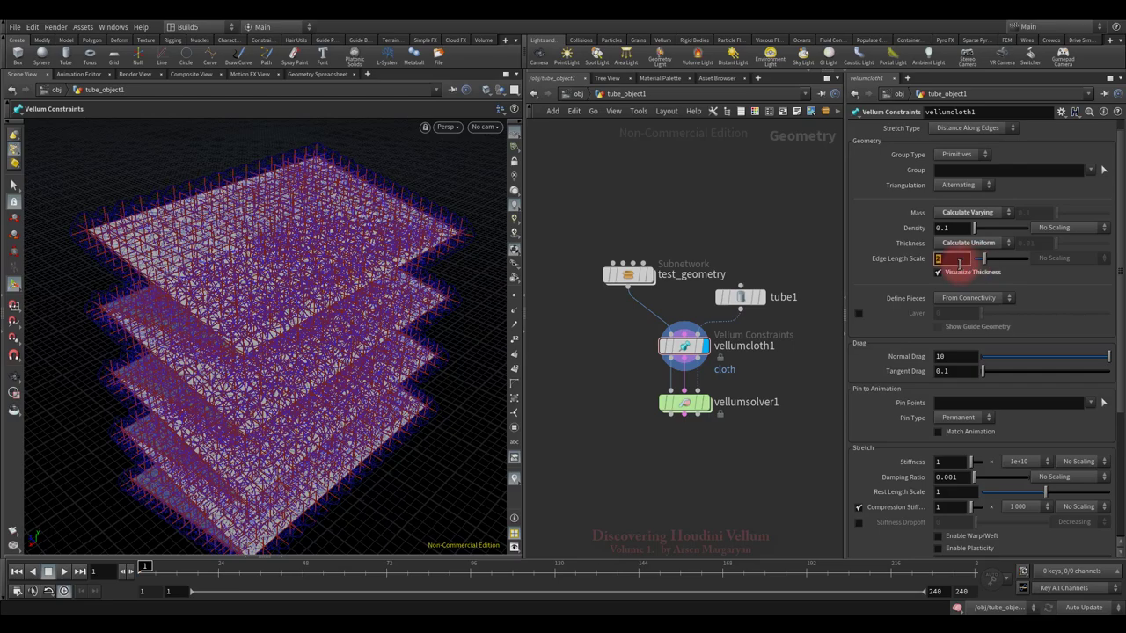
{"action": "type", "text": "1"}
{"action": "key", "text": "Return"}
{"action": "key", "text": "Escape"}
{"action": "left_click_drag", "start_coordinate": [296, 254], "coordinate": [343, 299]}
- Add a Grid node, grid1, to the network
{"action": "left_click", "coordinate": [595, 364]}
{"action": "middle_click_drag", "start_coordinate": [595, 364], "coordinate": [633, 375]}
{"action": "key", "text": "Tab"}
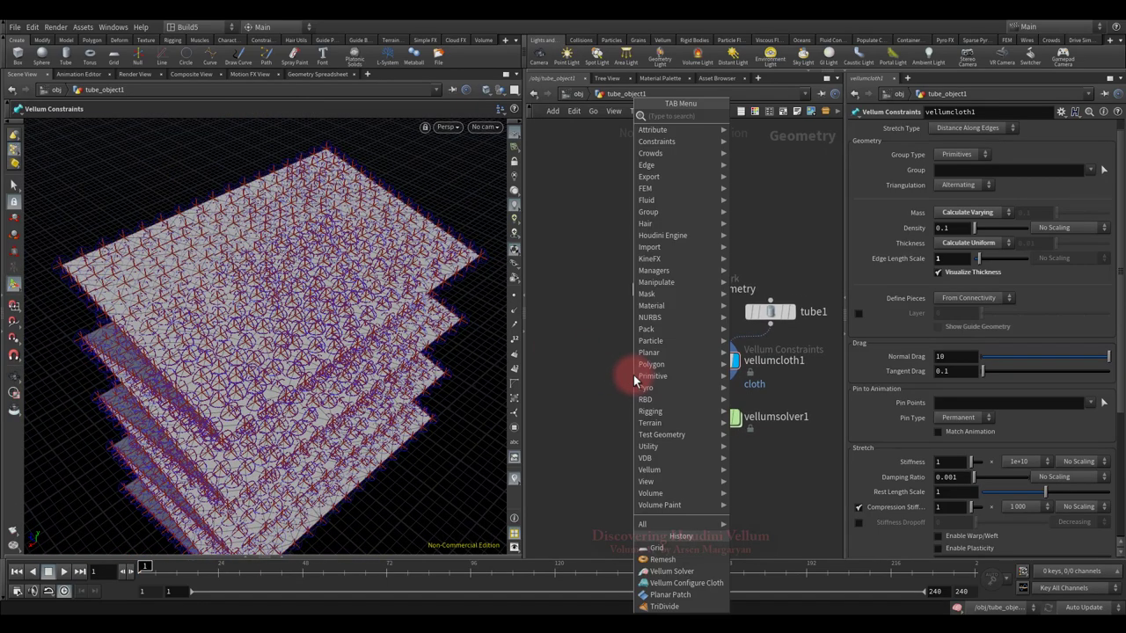
{"action": "type", "text": "gri"}
{"action": "left_click", "coordinate": [755, 119]}
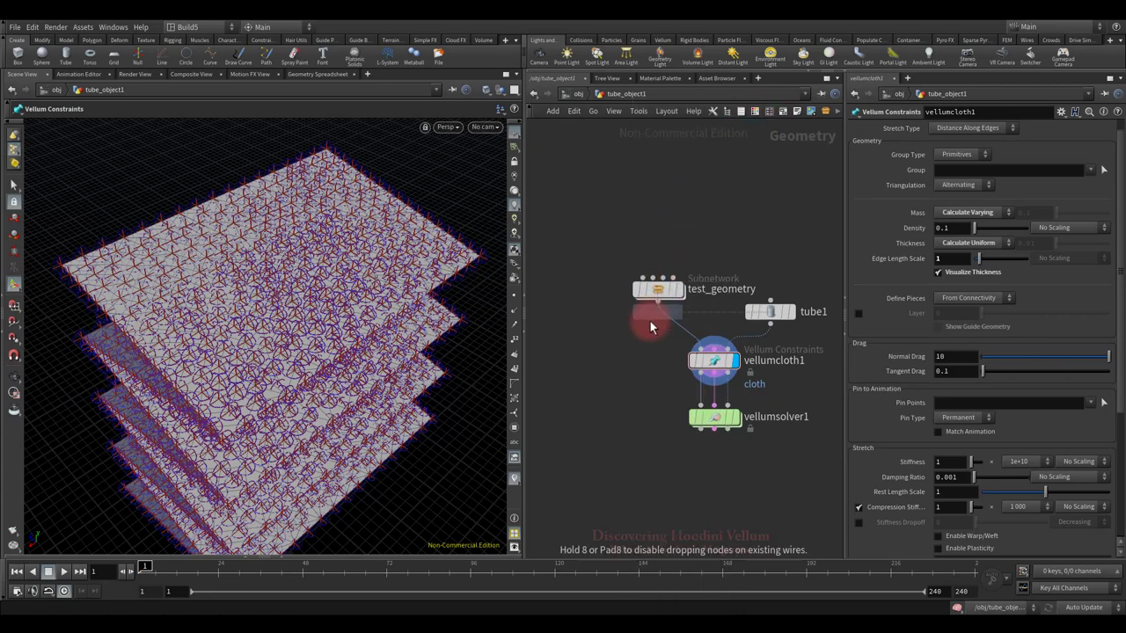
{"action": "left_click", "coordinate": [609, 322]}
- Wire grid1 into vellumcloth1, inspect the grid cloth, then select grid1
{"action": "left_click", "coordinate": [608, 332]}
{"action": "left_click", "coordinate": [704, 363]}
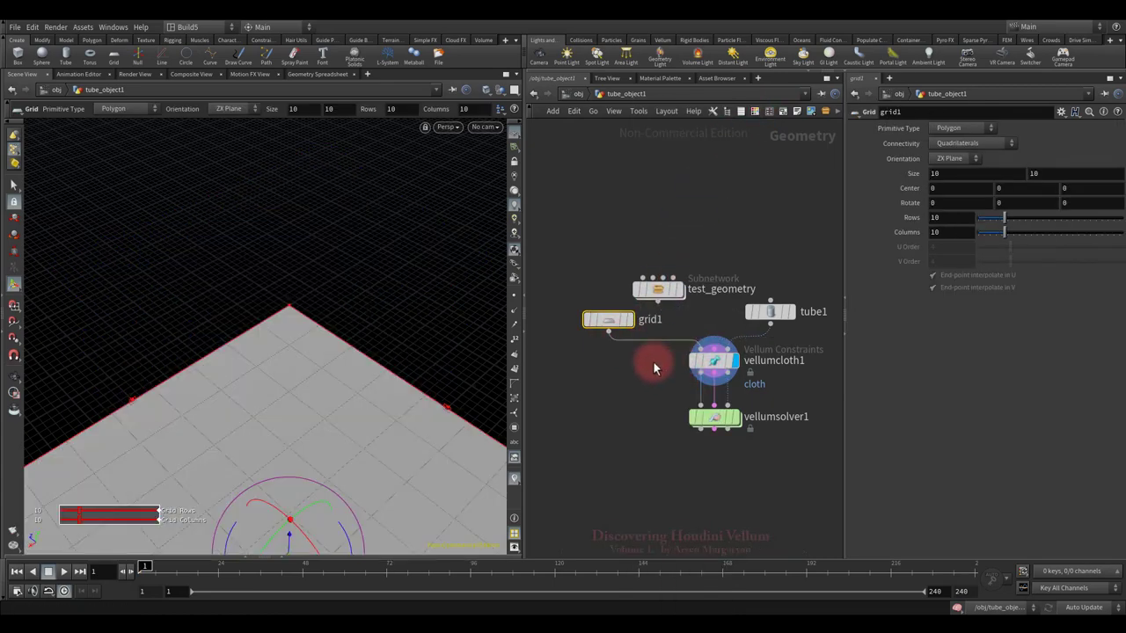
{"action": "left_click", "coordinate": [714, 361]}
{"action": "left_click_drag", "start_coordinate": [415, 452], "coordinate": [407, 326]}
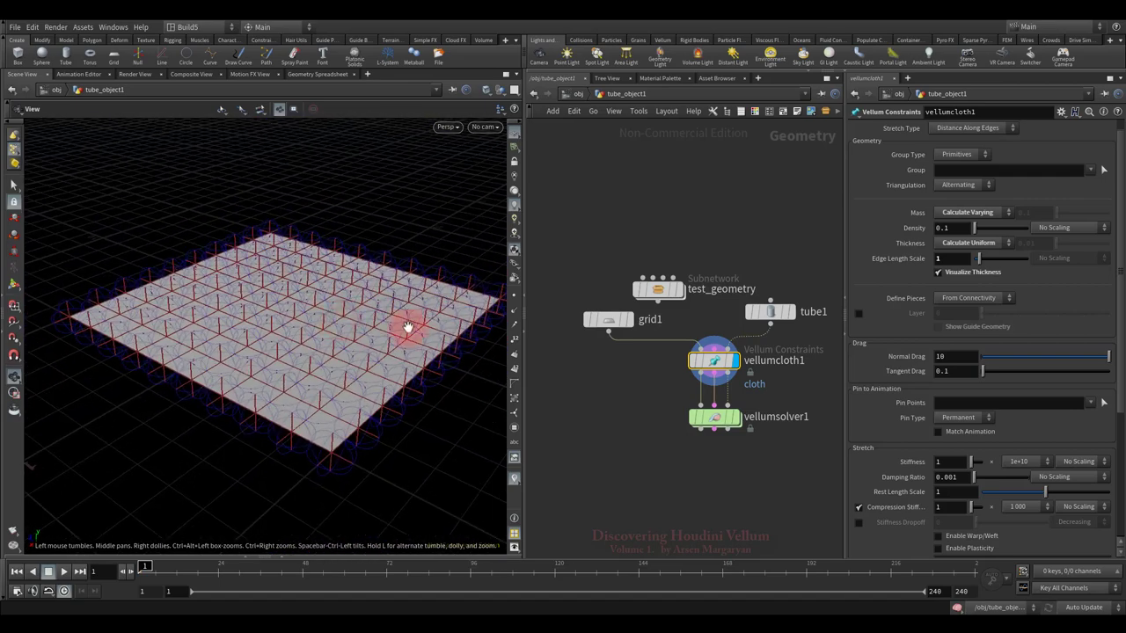
{"action": "left_click_drag", "start_coordinate": [566, 297], "coordinate": [613, 354]}
- Delete grid1, wire test_geometry back into vellumcloth1, and display vellumsolver1
{"action": "key", "text": "Delete"}
{"action": "left_click", "coordinate": [658, 302]}
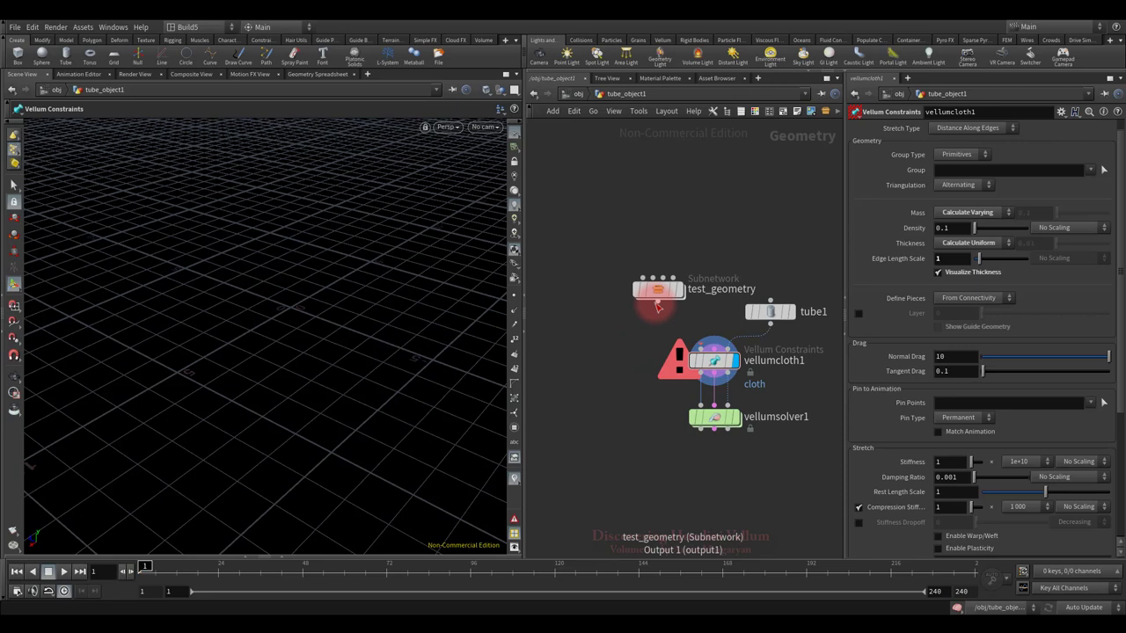
{"action": "left_click", "coordinate": [701, 343]}
{"action": "left_click", "coordinate": [735, 419]}
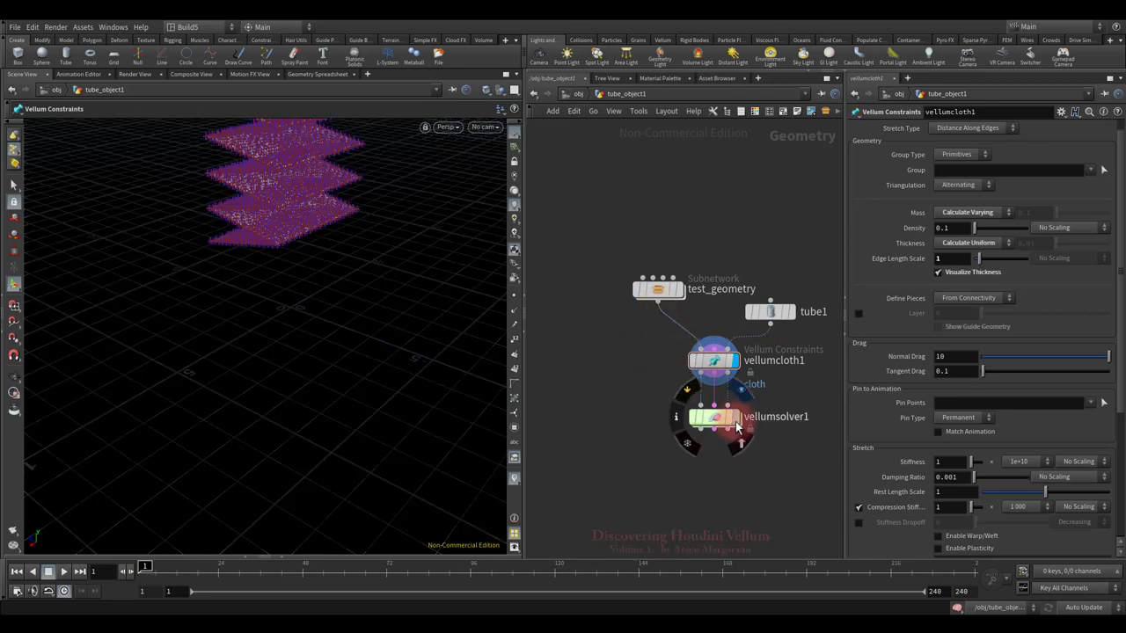
{"action": "key", "text": "Escape"}
{"action": "left_click_drag", "start_coordinate": [259, 307], "coordinate": [387, 385]}
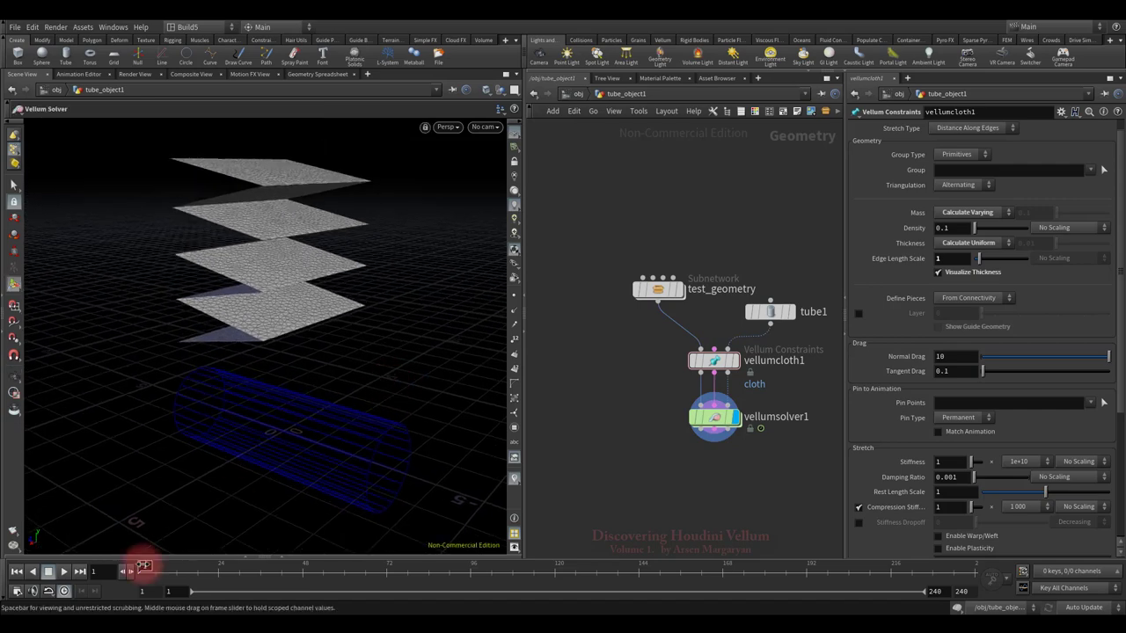
- Play the drape simulation, stop, rewind to frame 1, and select vellumsolver1
{"action": "left_click", "coordinate": [66, 573]}
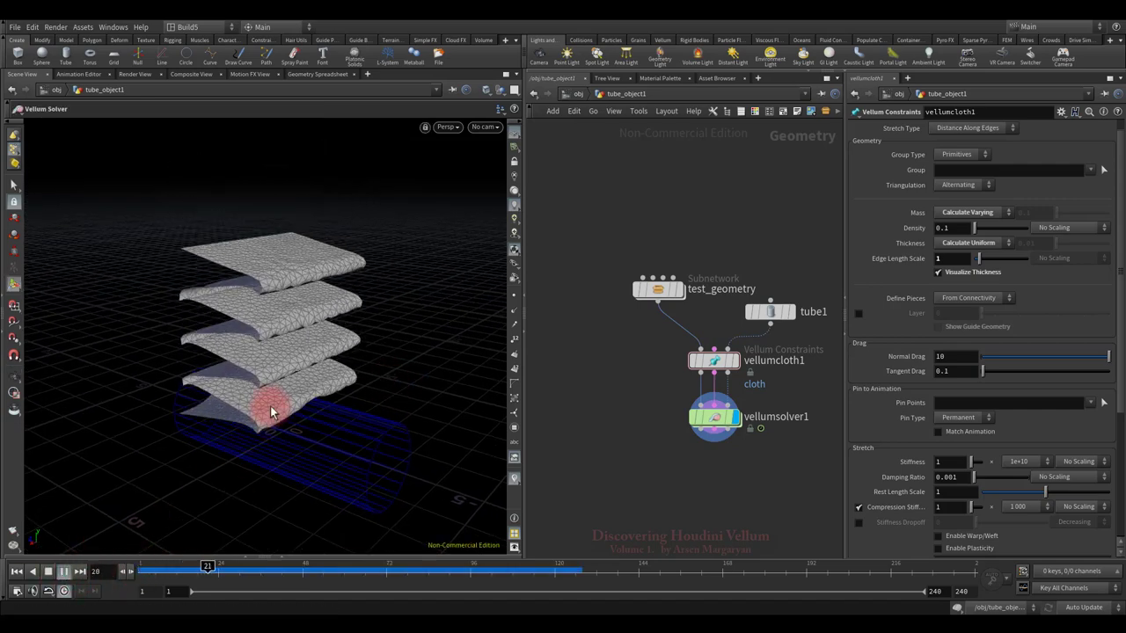
{"action": "key", "text": "Escape"}
{"action": "mouse_move", "coordinate": [272, 402]}
{"action": "left_mouse_down"}
{"action": "mouse_move", "coordinate": [313, 393]}
{"action": "mouse_move", "coordinate": [264, 396]}
{"action": "left_mouse_up"}
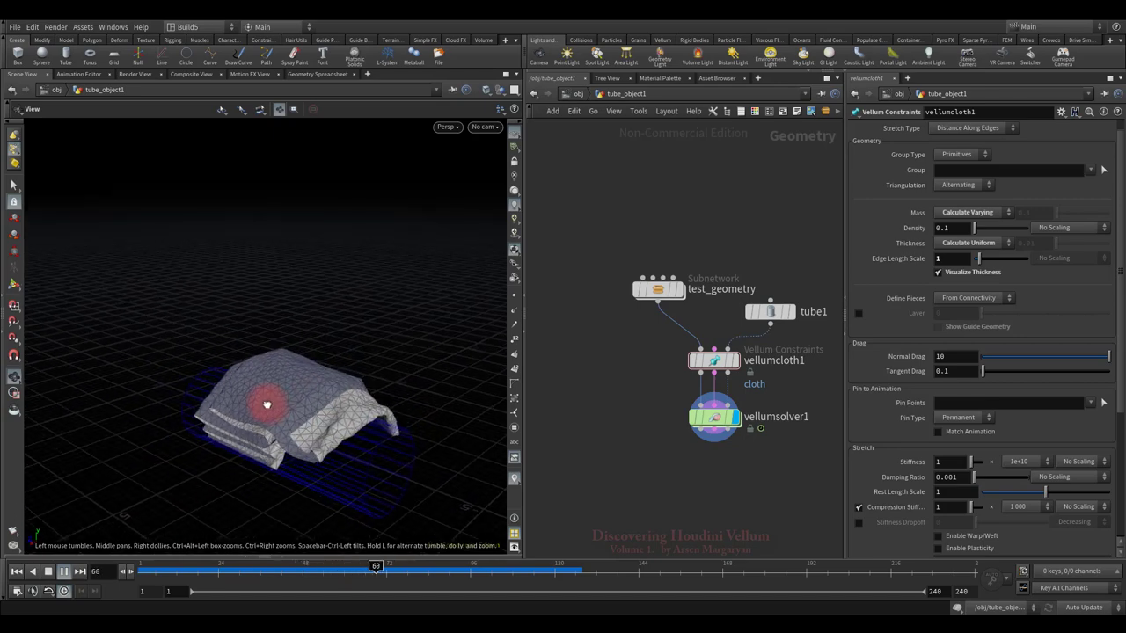
{"action": "left_click", "coordinate": [49, 572]}
{"action": "left_click", "coordinate": [16, 571]}
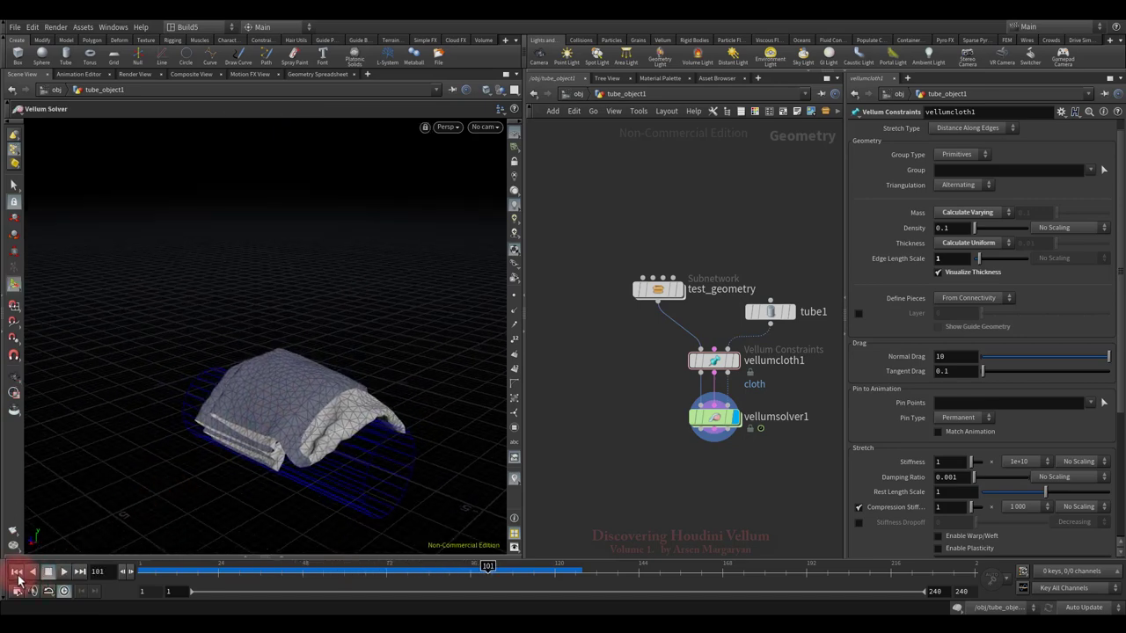
{"action": "left_click_drag", "start_coordinate": [635, 445], "coordinate": [742, 454]}
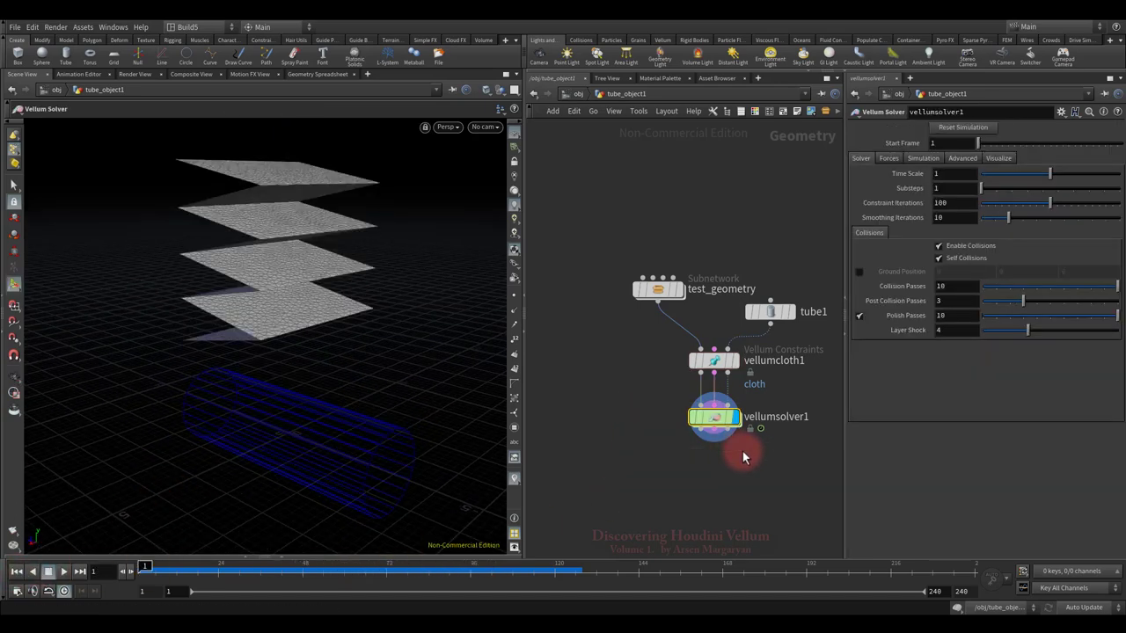
- On the solver's Forces tab, disable wind, play the simulation, then rewind to frame 1
{"action": "left_click", "coordinate": [889, 158]}
{"action": "left_click", "coordinate": [857, 188]}
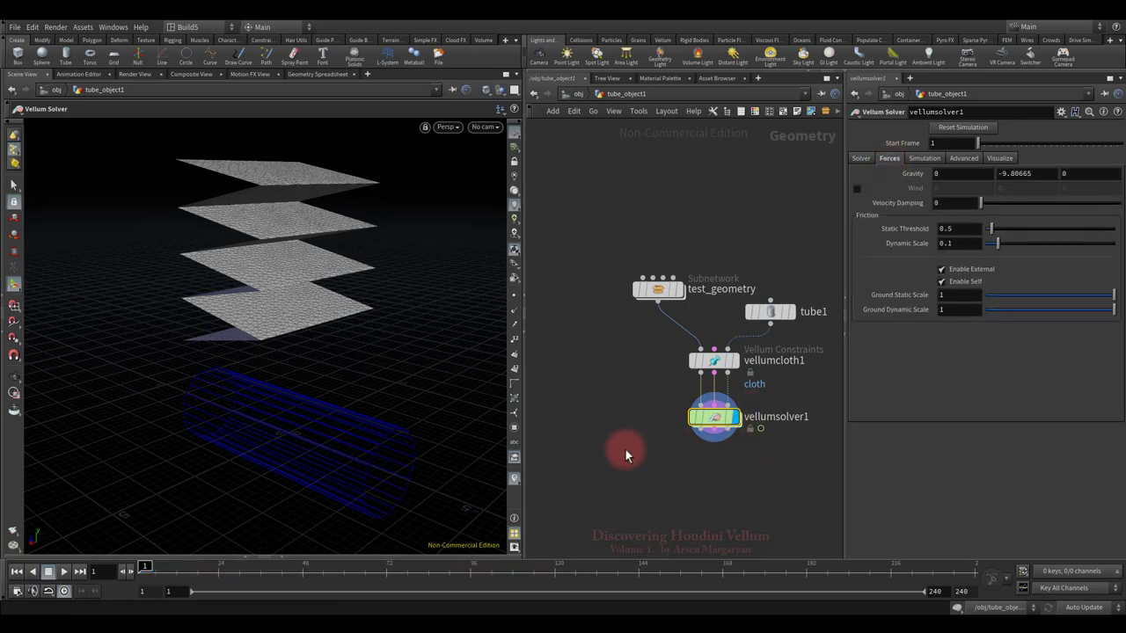
{"action": "left_click", "coordinate": [63, 572]}
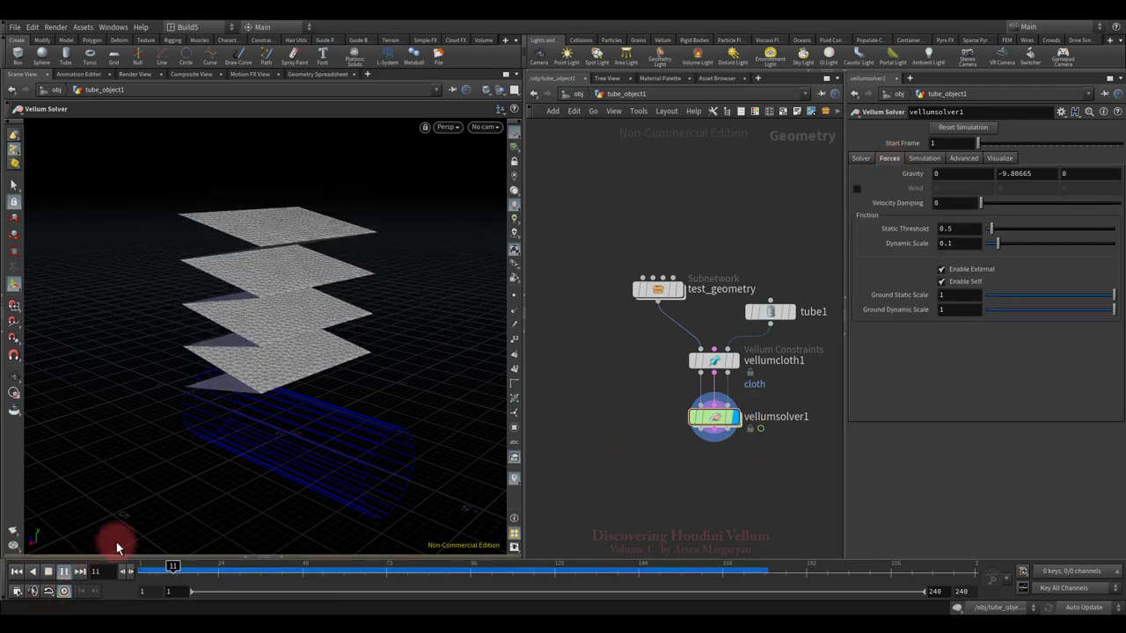
{"action": "key", "text": "Escape"}
{"action": "left_click_drag", "start_coordinate": [336, 405], "coordinate": [346, 361]}
{"action": "key", "text": "Return"}
{"action": "left_click", "coordinate": [48, 572]}
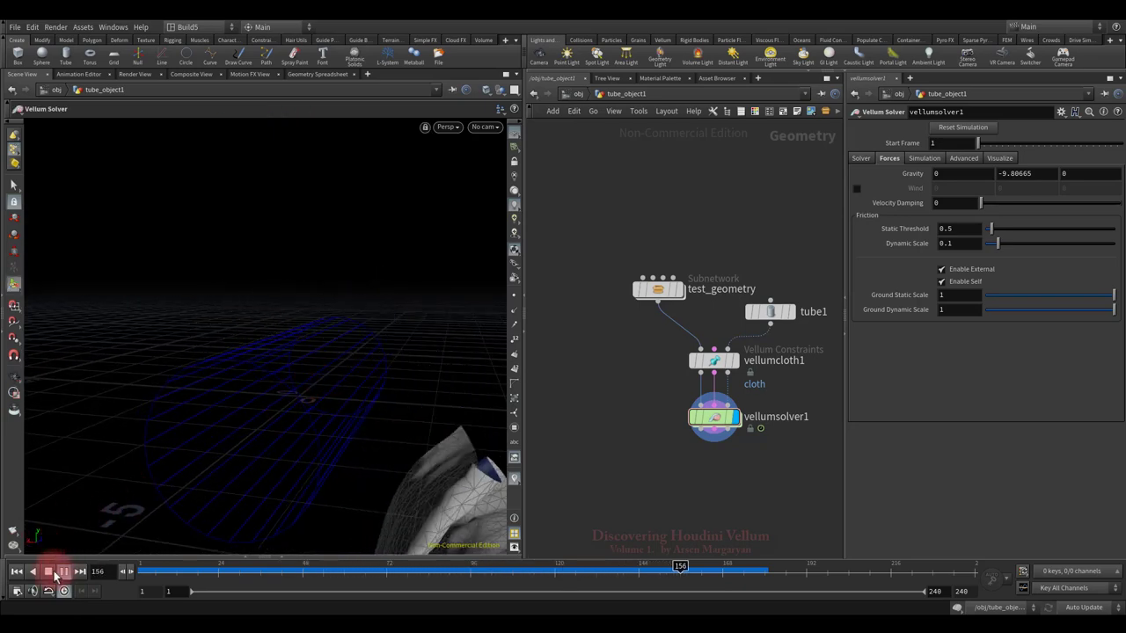
{"action": "left_click", "coordinate": [17, 572]}
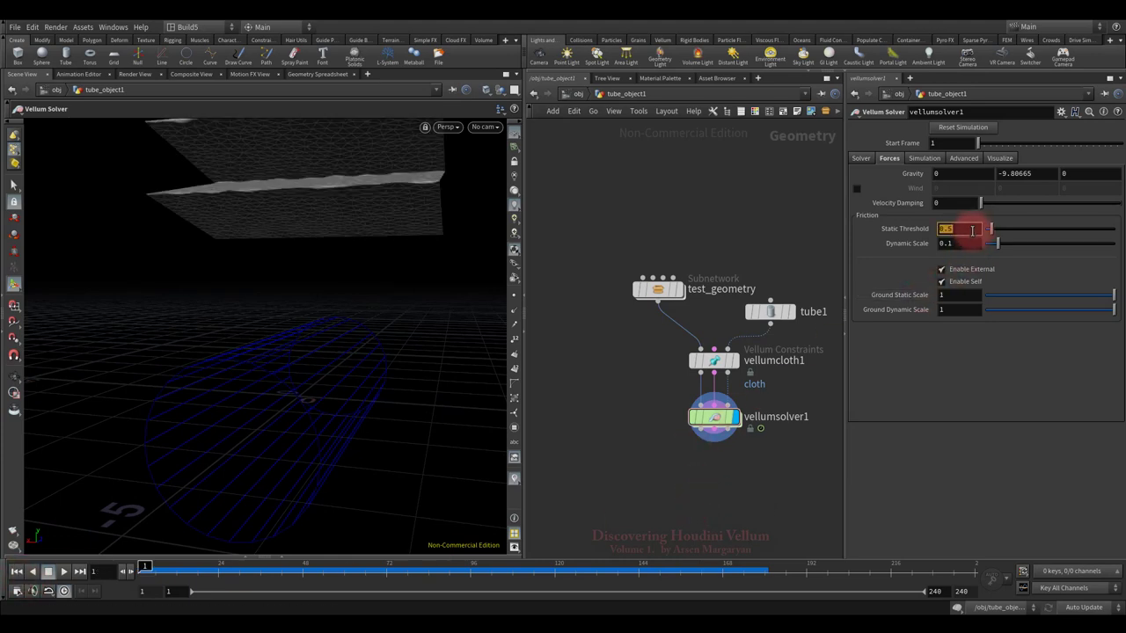
- Set the solver's Static Threshold to 3
{"action": "left_click", "coordinate": [972, 230]}
{"action": "type", "text": "3"}
{"action": "key", "text": "Return"}
{"action": "key", "text": "Escape"}
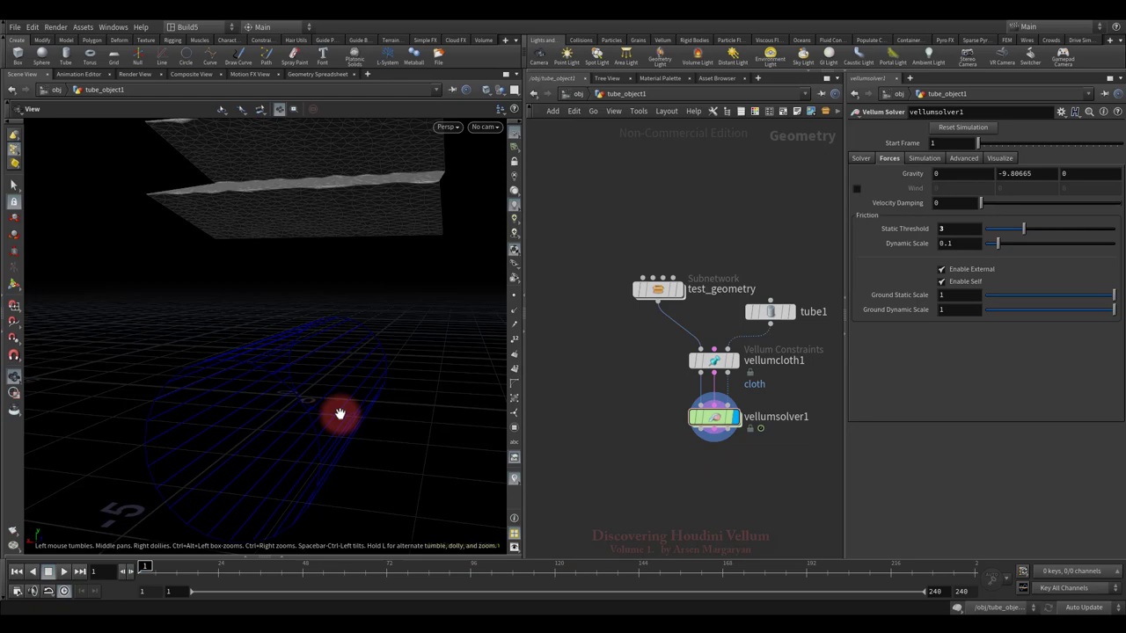
{"action": "left_click_drag", "start_coordinate": [342, 413], "coordinate": [307, 432]}
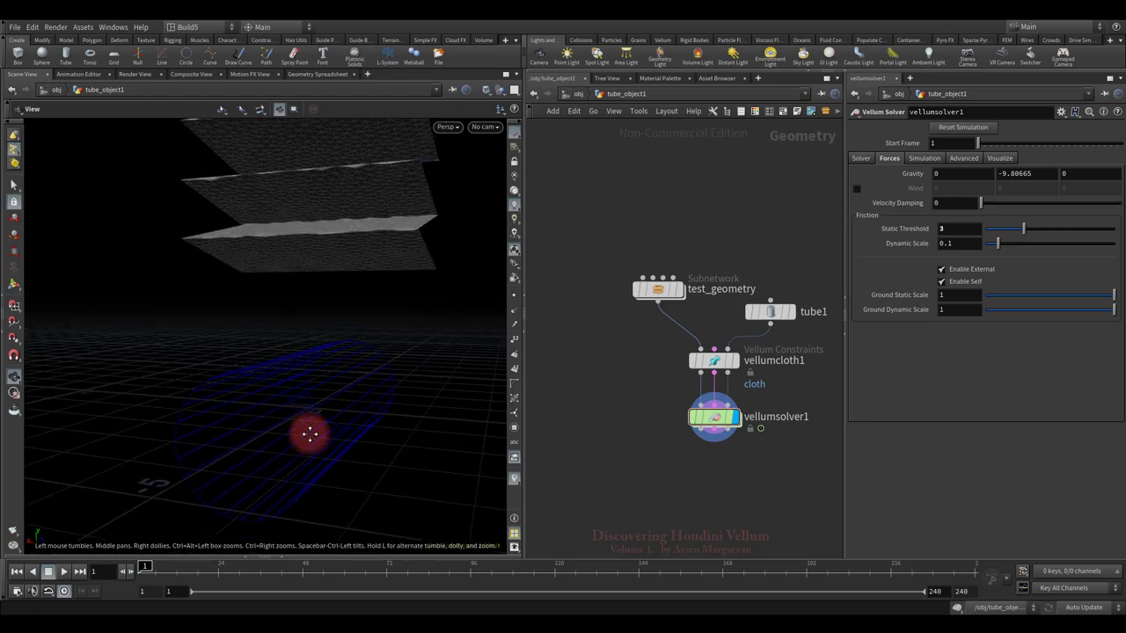
- Replay the cloth simulation to frame 166 and open the solver's Visualize settings
{"action": "left_click", "coordinate": [64, 572]}
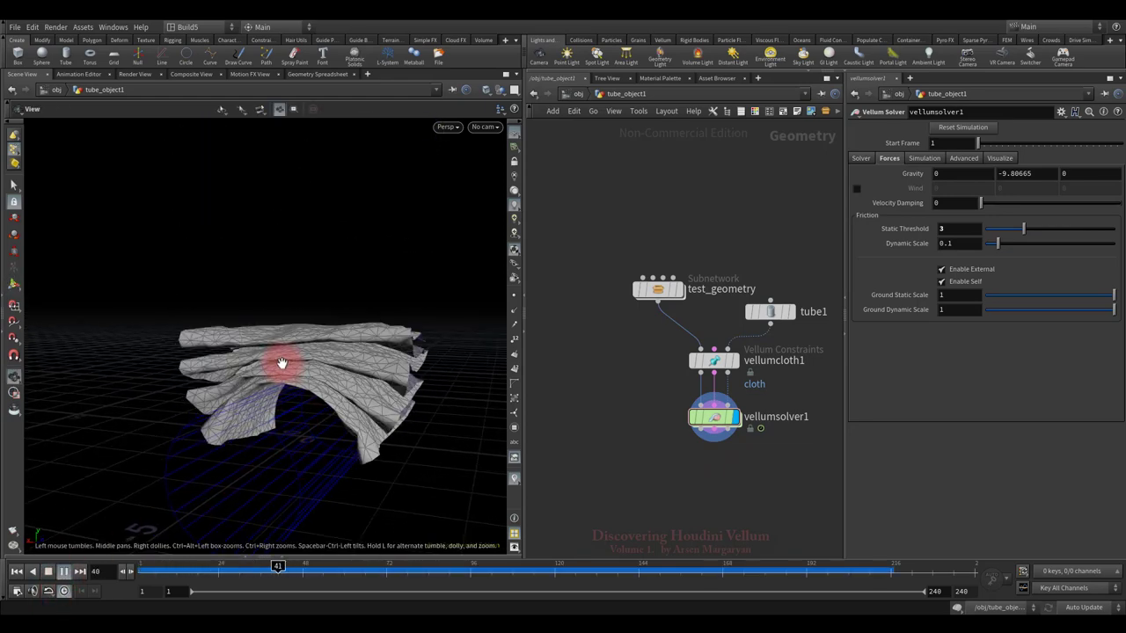
{"action": "left_click_drag", "start_coordinate": [389, 396], "coordinate": [229, 470]}
{"action": "left_click", "coordinate": [49, 571]}
{"action": "left_click", "coordinate": [615, 440]}
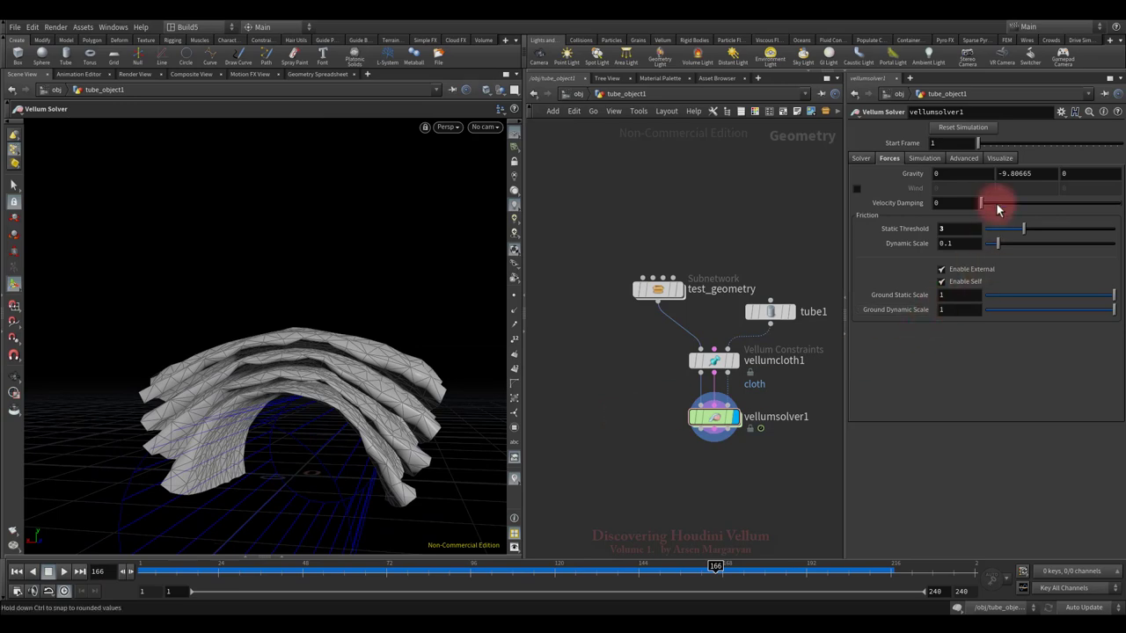
{"action": "left_click", "coordinate": [1005, 158]}
- Show the cloth's collision thickness as extruded shells on the draped sheets
{"action": "left_click", "coordinate": [862, 211]}
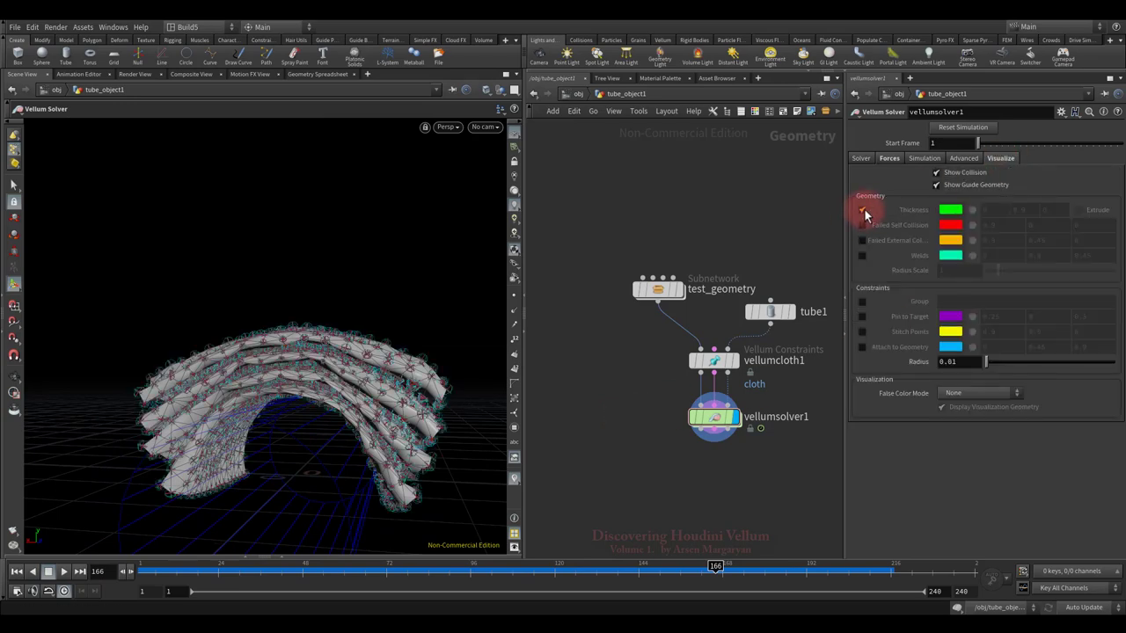
{"action": "key", "text": "Escape"}
{"action": "left_click_drag", "start_coordinate": [372, 382], "coordinate": [352, 395]}
{"action": "left_click", "coordinate": [1080, 211]}
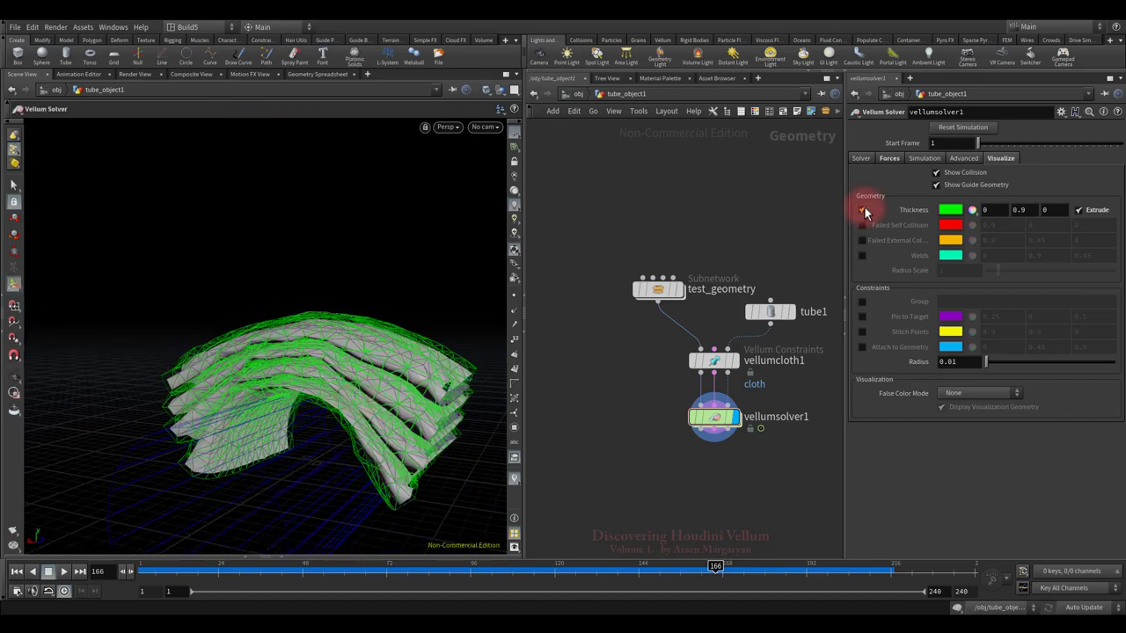
- Hide the thickness display, rewind to frame 1, and select vellumcloth1
{"action": "left_click", "coordinate": [864, 209]}
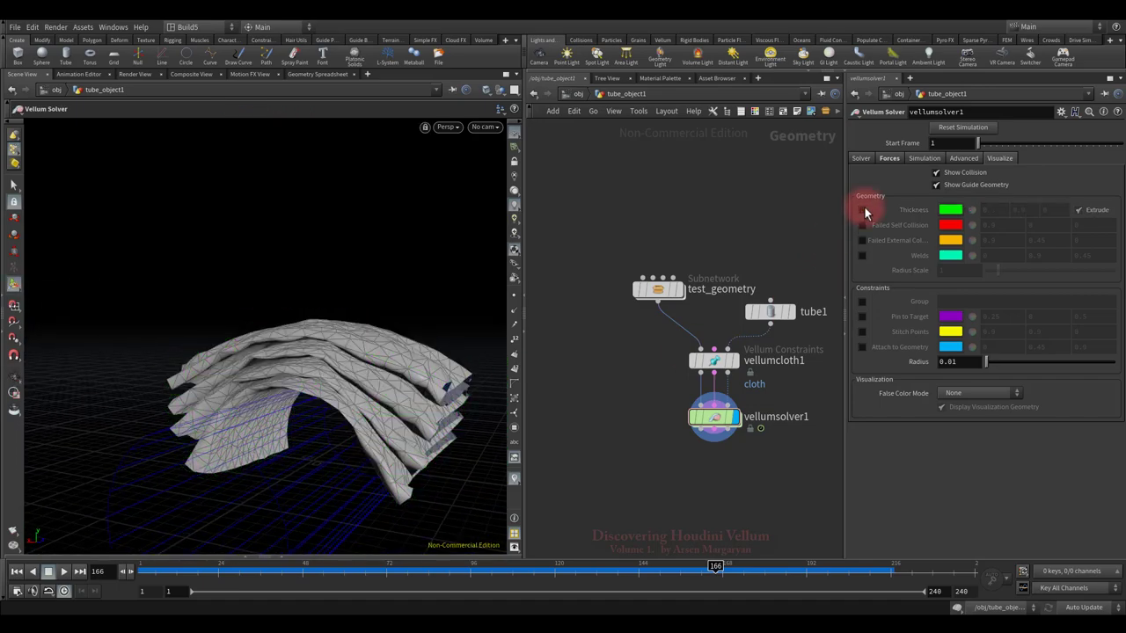
{"action": "left_click", "coordinate": [16, 571]}
{"action": "left_click", "coordinate": [715, 361]}
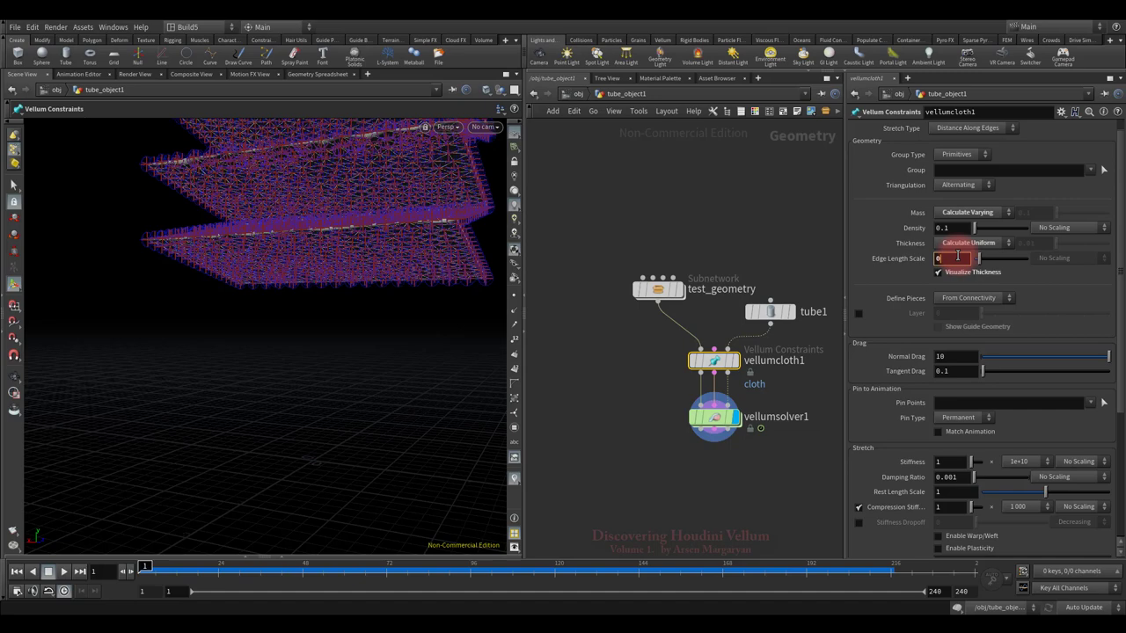
- Commit vellumcloth1's Edge Length Scale of 0.3 and view the coarser sheets
{"action": "key", "text": "Return"}
{"action": "key", "text": "Escape"}
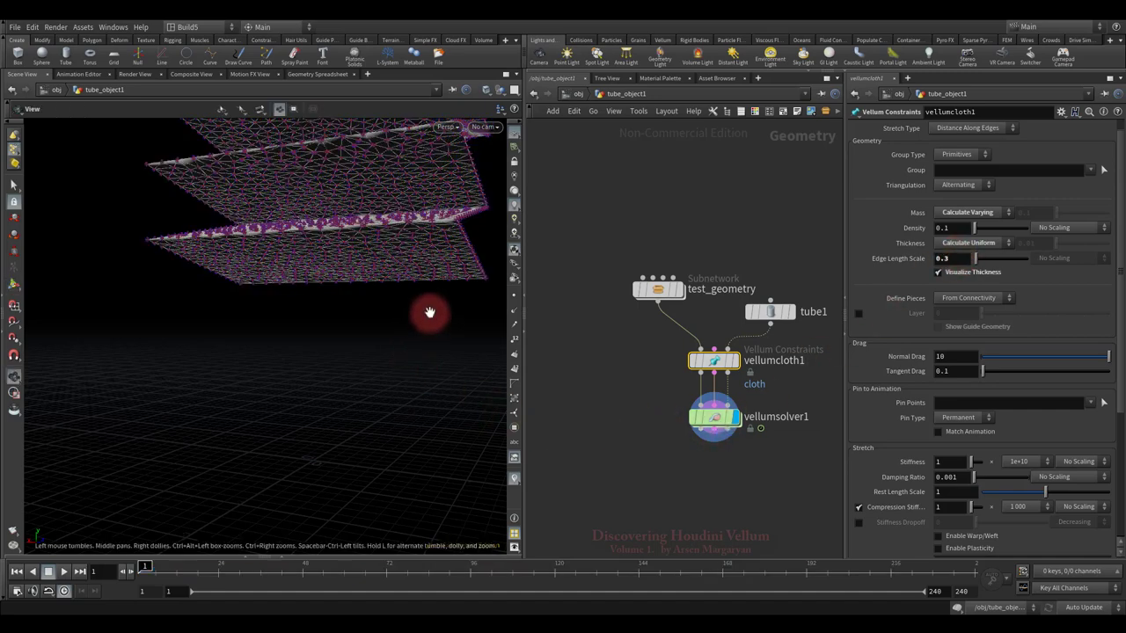
{"action": "left_click_drag", "start_coordinate": [428, 314], "coordinate": [366, 374]}
{"action": "left_click", "coordinate": [624, 490]}
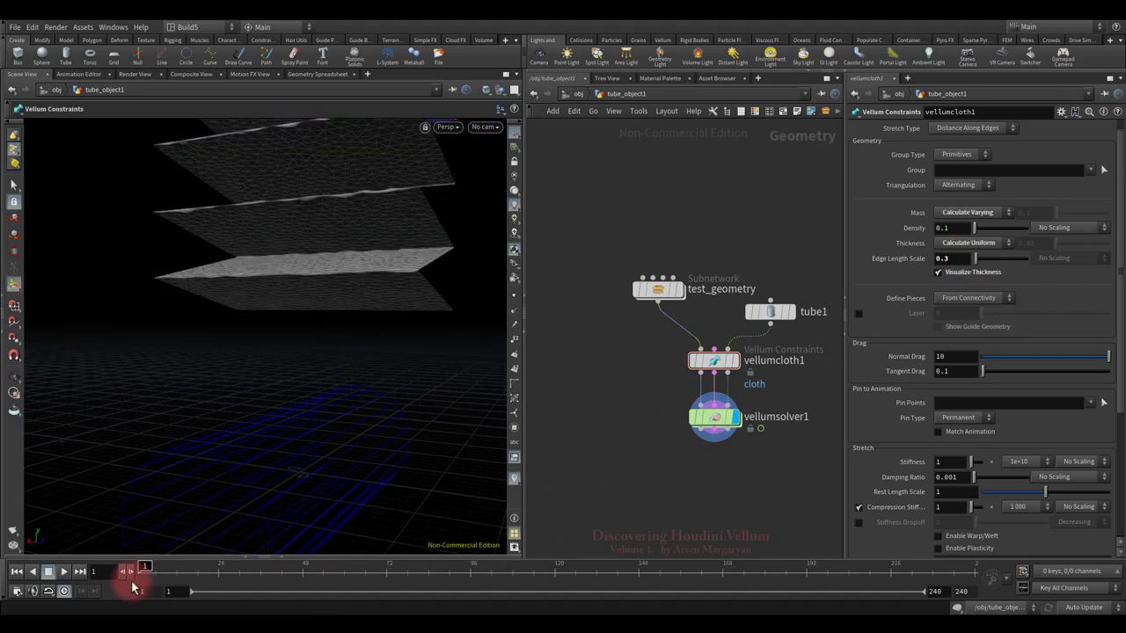
- Play the coarser cloth simulation to frame 183, then select vellumsolver1
{"action": "left_click", "coordinate": [65, 571]}
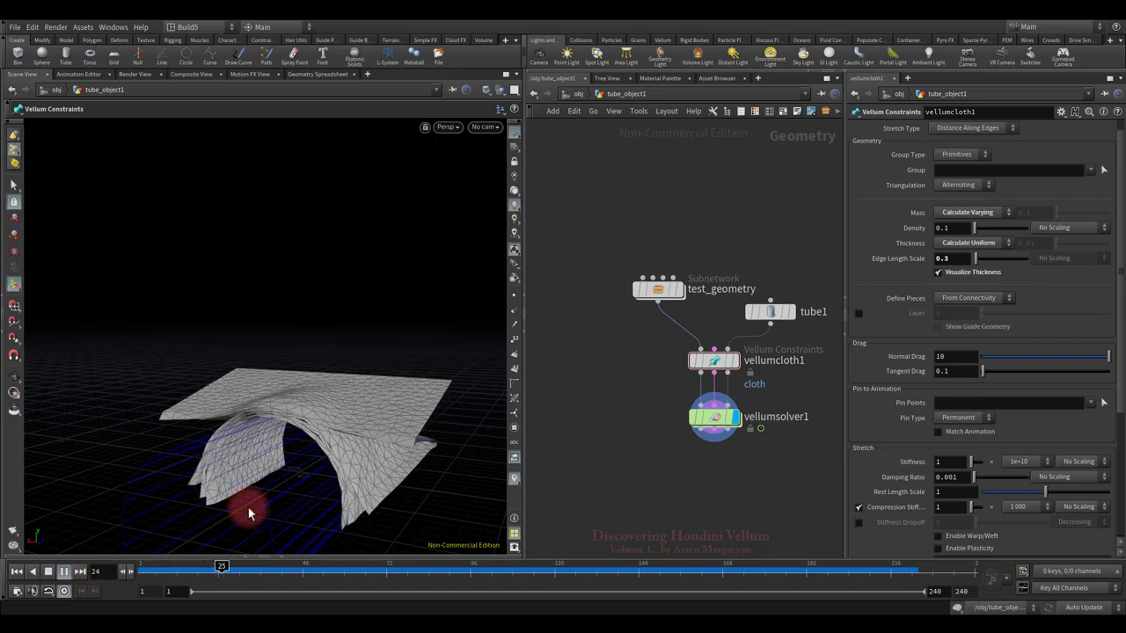
{"action": "key", "text": "Escape"}
{"action": "left_click_drag", "start_coordinate": [268, 449], "coordinate": [355, 402]}
{"action": "key", "text": "Return"}
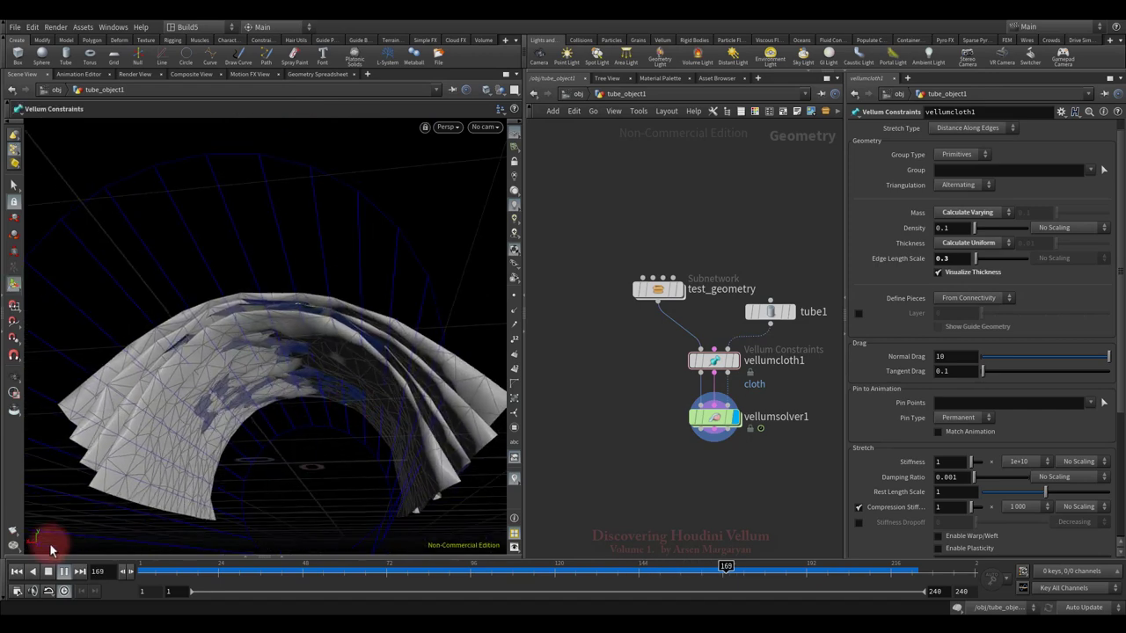
{"action": "left_click", "coordinate": [49, 573]}
{"action": "left_click_drag", "start_coordinate": [657, 425], "coordinate": [782, 443]}
- Turn on Failed Self Collision and Failed External Collision markers and inspect them
{"action": "left_click", "coordinate": [862, 225]}
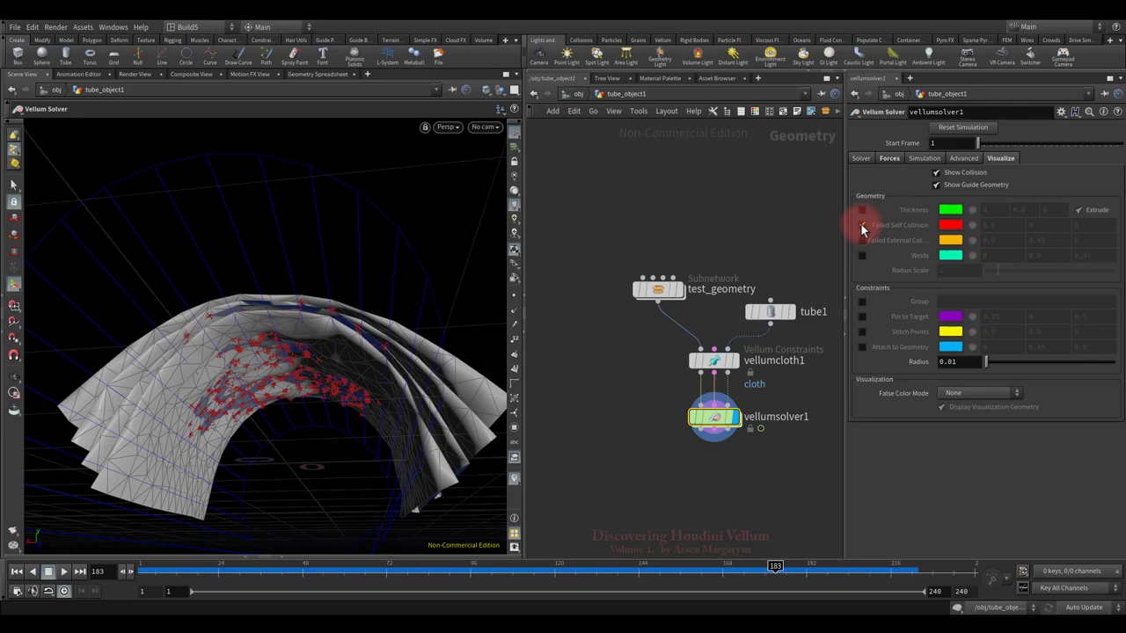
{"action": "left_click", "coordinate": [862, 240]}
{"action": "left_click", "coordinate": [335, 314]}
{"action": "left_click_drag", "start_coordinate": [334, 315], "coordinate": [314, 354]}
{"action": "key", "text": "Return"}
- Turn both failed-collision markers off and switch to the solver's Solver tab
{"action": "left_click", "coordinate": [862, 240]}
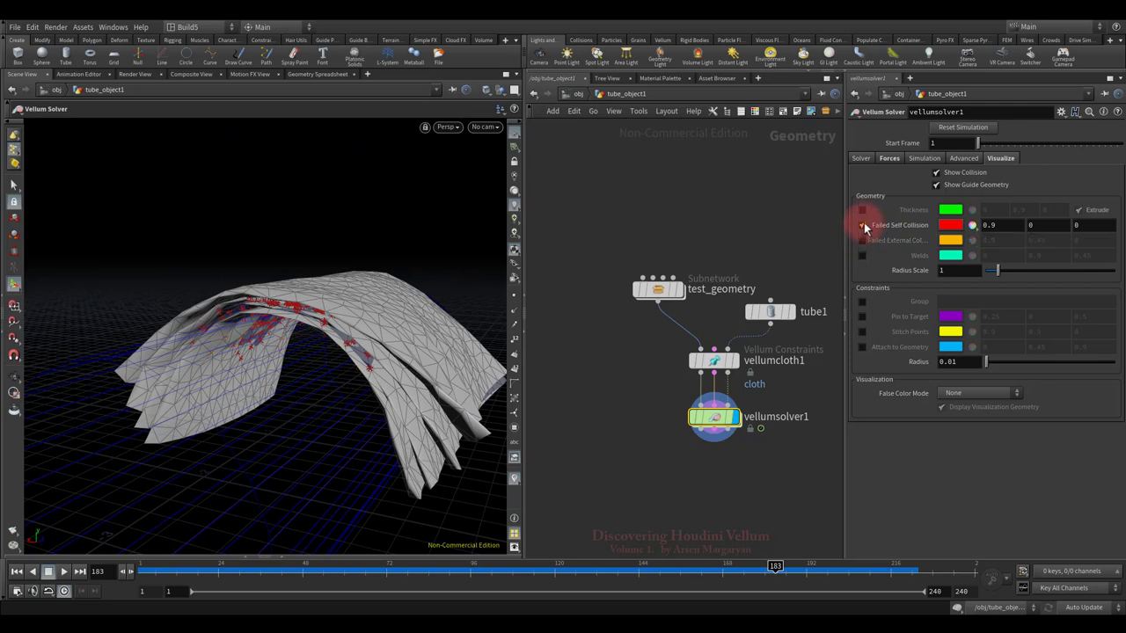
{"action": "left_click", "coordinate": [862, 226]}
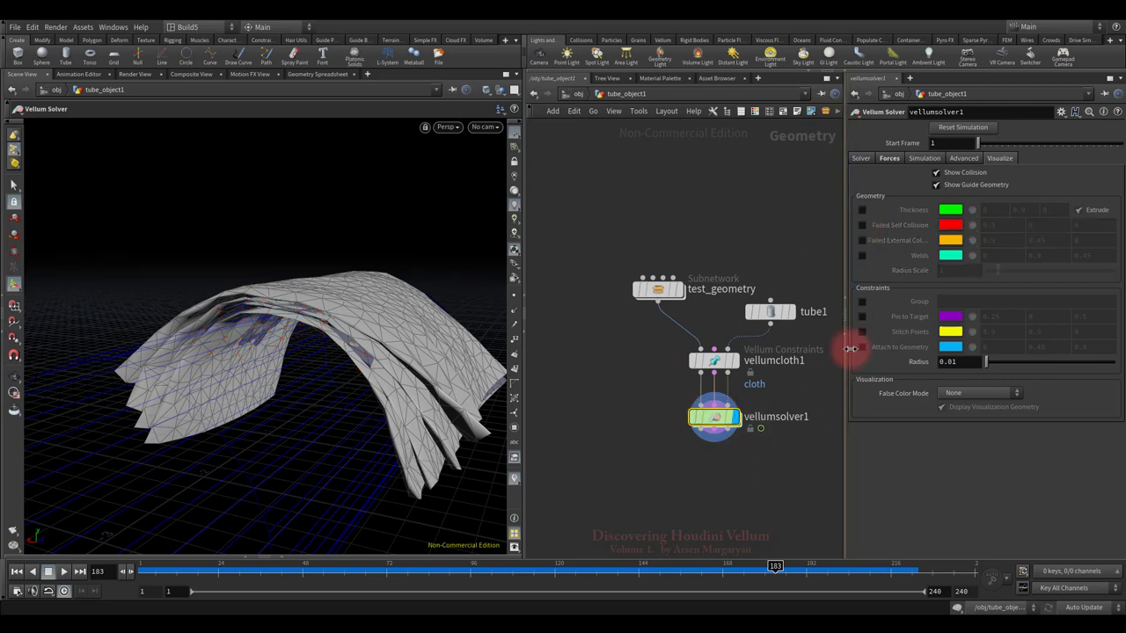
{"action": "left_click", "coordinate": [860, 158]}
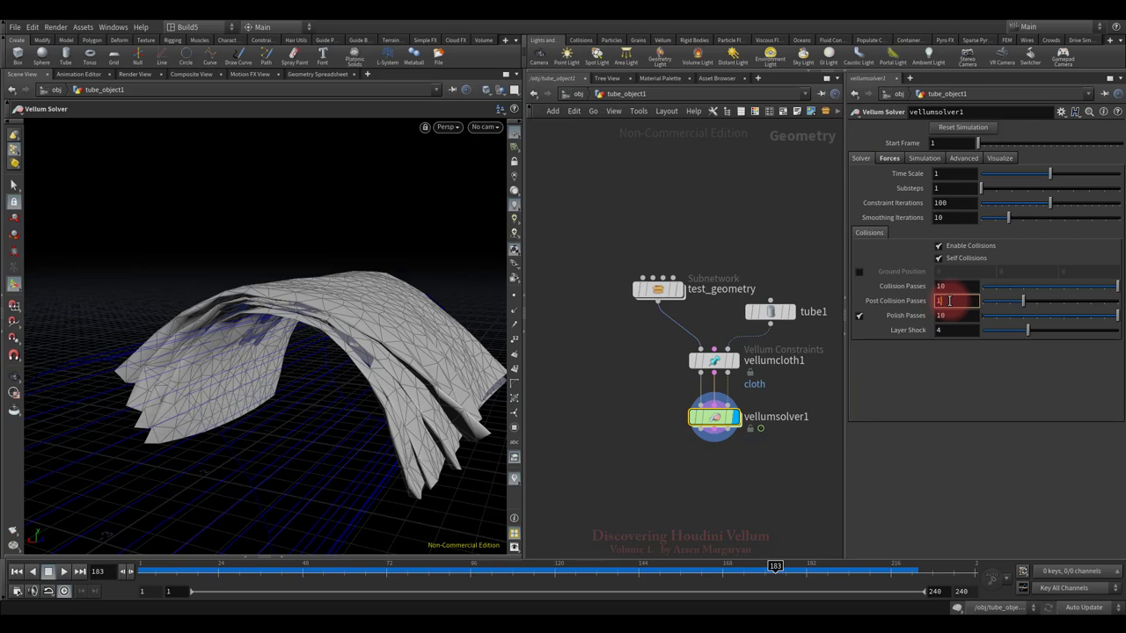
- Commit 15 Post Collision Passes, rewind, and replay the drape to frame 200
{"action": "key", "text": "Escape"}
{"action": "left_click_drag", "start_coordinate": [314, 370], "coordinate": [85, 549]}
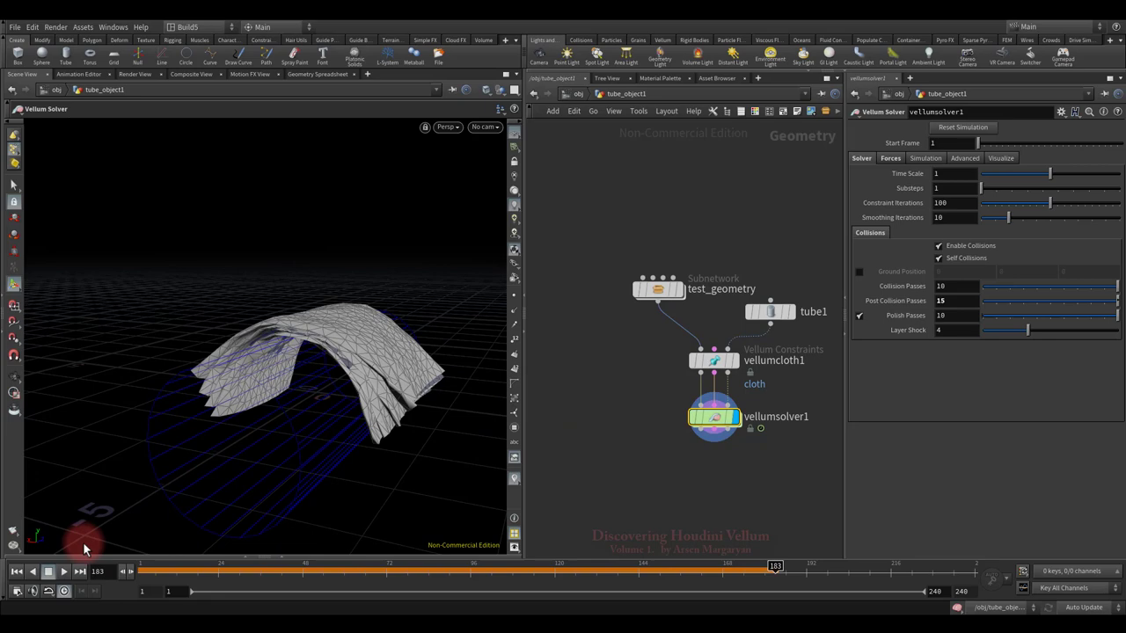
{"action": "left_click", "coordinate": [15, 572]}
{"action": "left_click", "coordinate": [63, 572]}
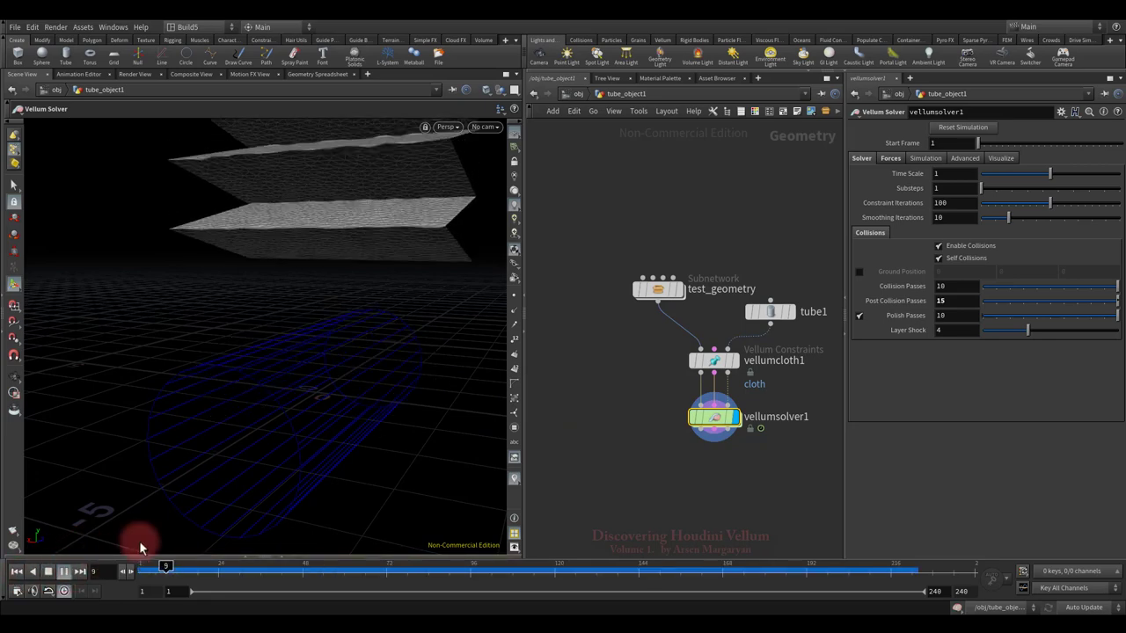
{"action": "left_click_drag", "start_coordinate": [322, 384], "coordinate": [366, 392]}
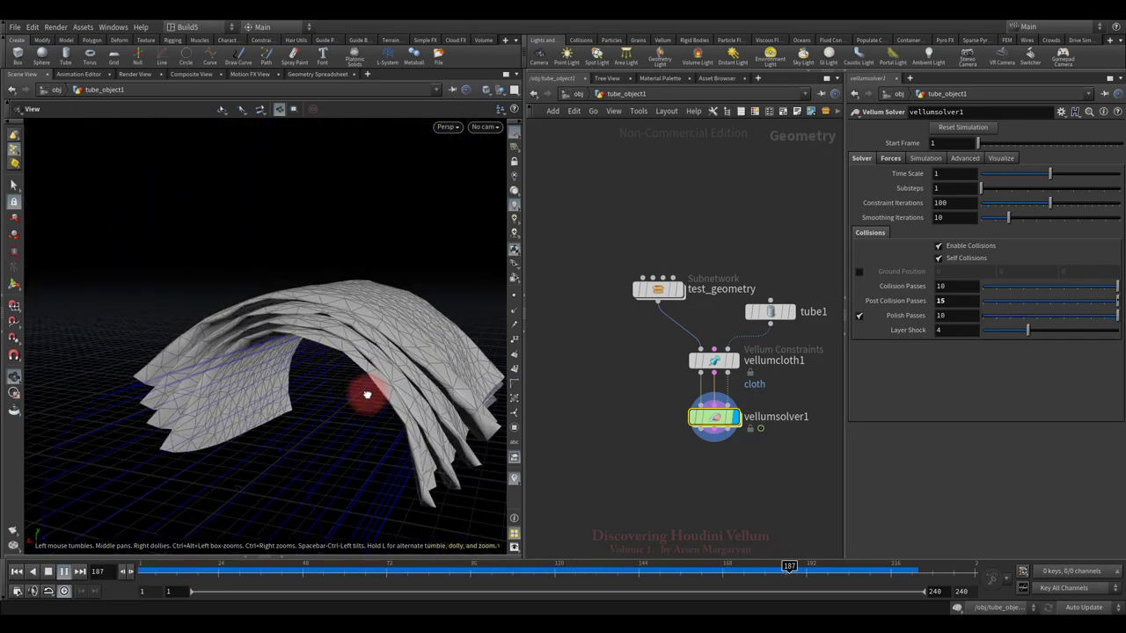
- Rewind to frame 1 and set vellumcloth1's Edge Length Scale to 0.1
{"action": "left_click", "coordinate": [18, 572]}
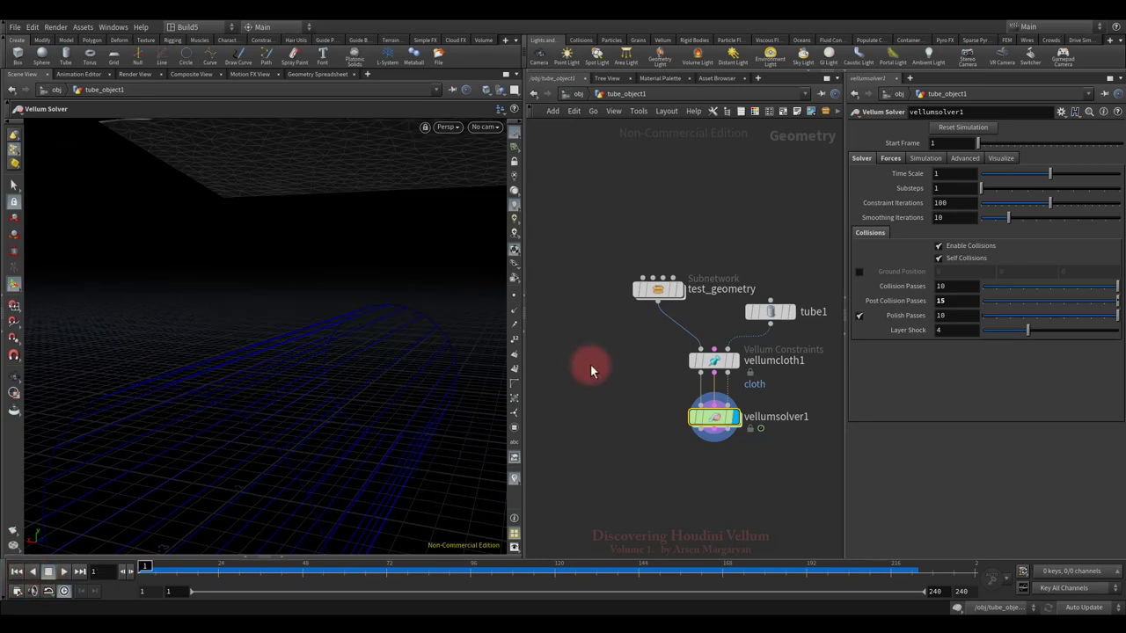
{"action": "left_click_drag", "start_coordinate": [666, 365], "coordinate": [729, 377]}
{"action": "left_click", "coordinate": [938, 273]}
{"action": "left_click", "coordinate": [959, 256]}
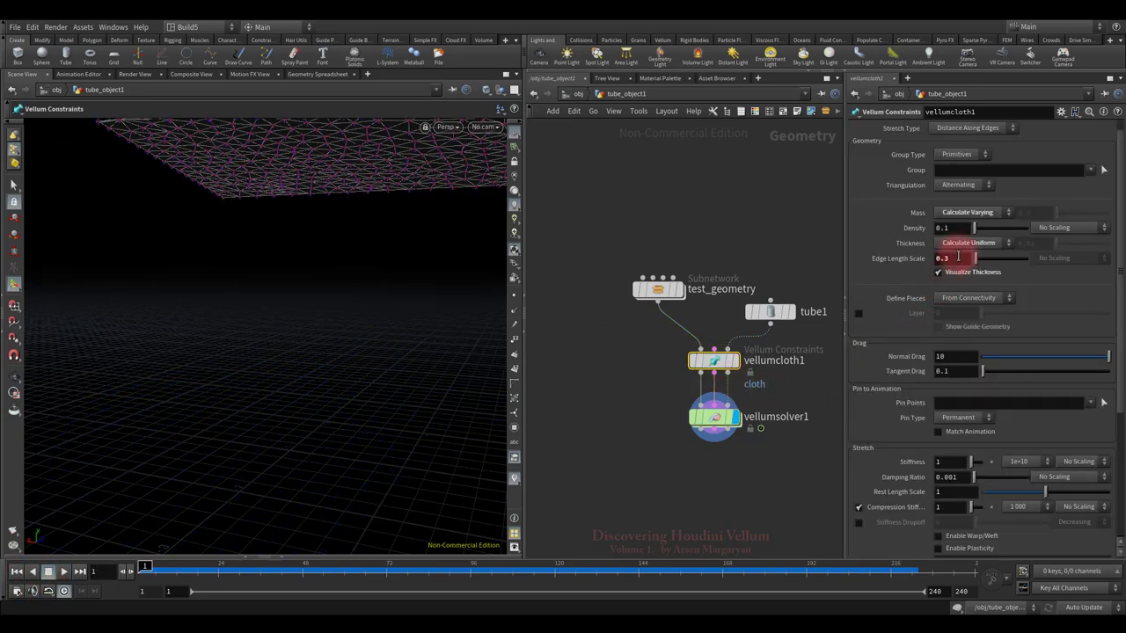
{"action": "left_click", "coordinate": [497, 339]}
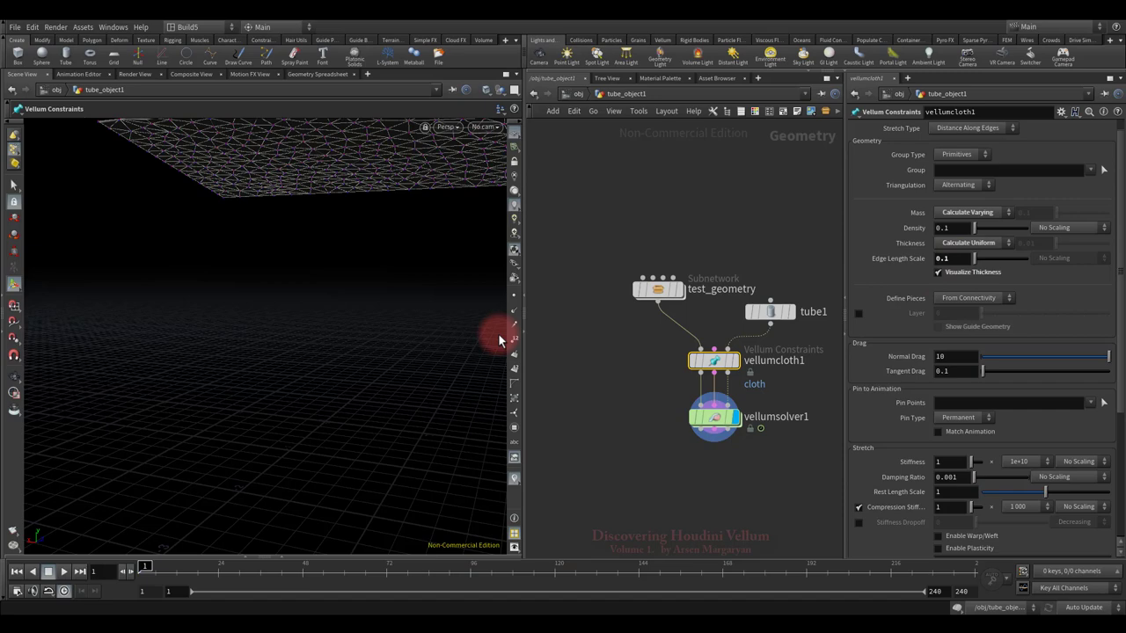
{"action": "left_click_drag", "start_coordinate": [434, 304], "coordinate": [290, 395]}
{"action": "left_click", "coordinate": [683, 475]}
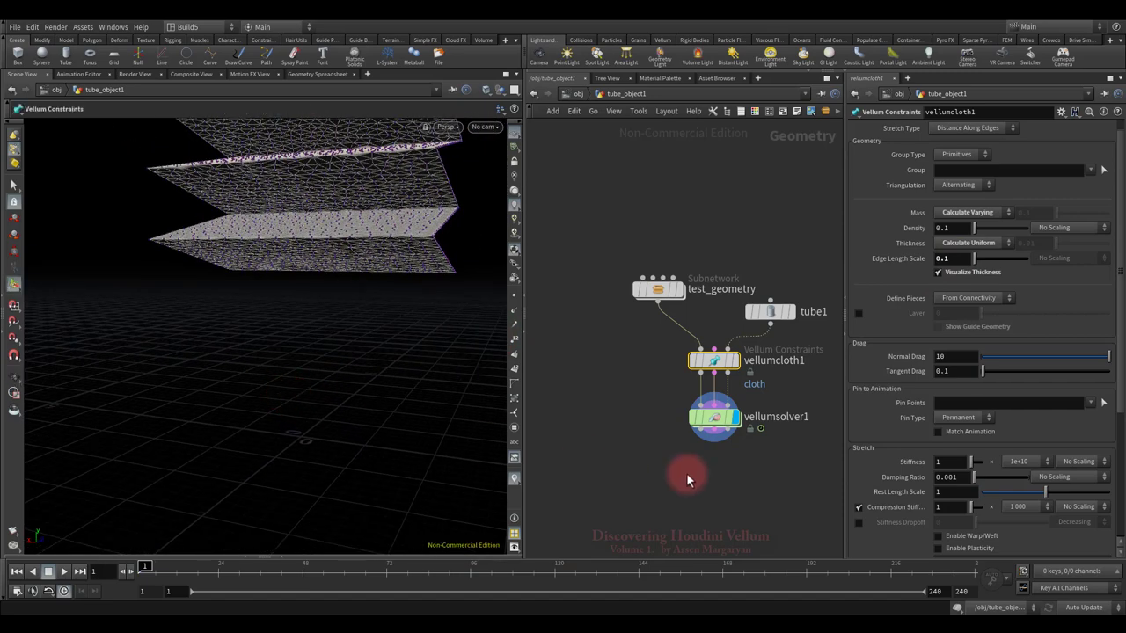
{"action": "left_click", "coordinate": [315, 534]}
- Play the finer-mesh simulation and watch the cloth drape over the tube
{"action": "left_click", "coordinate": [63, 572]}
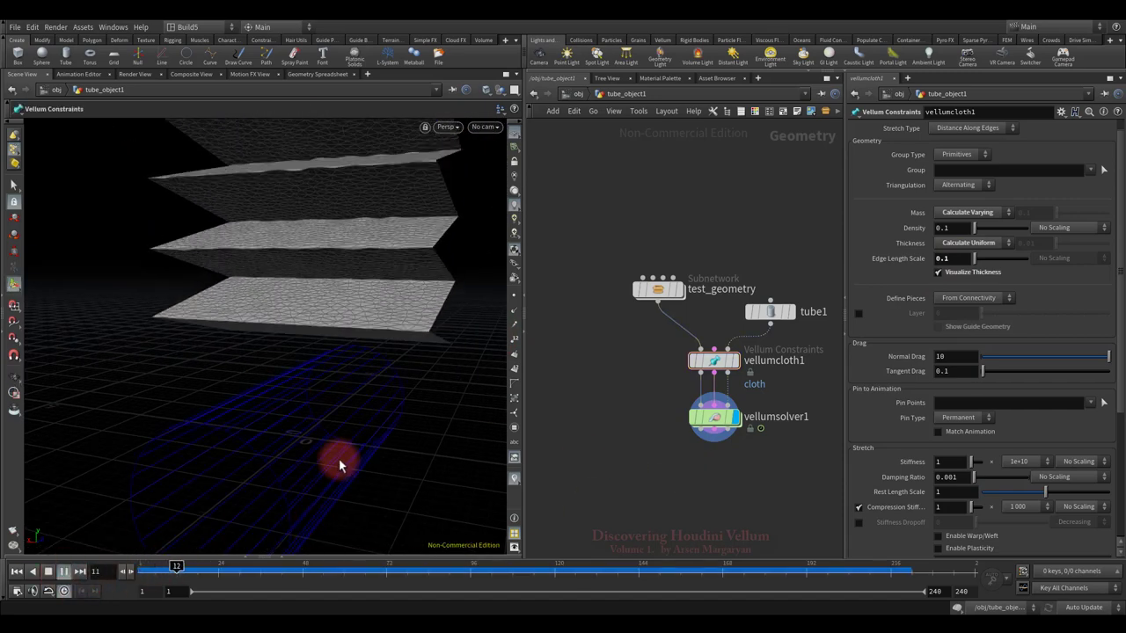
{"action": "key", "text": "Escape"}
{"action": "mouse_move", "coordinate": [283, 400]}
{"action": "left_mouse_down"}
{"action": "mouse_move", "coordinate": [453, 415]}
{"action": "mouse_move", "coordinate": [397, 407]}
{"action": "mouse_move", "coordinate": [397, 428]}
{"action": "mouse_move", "coordinate": [404, 317]}
{"action": "mouse_move", "coordinate": [385, 369]}
{"action": "mouse_move", "coordinate": [392, 357]}
{"action": "mouse_move", "coordinate": [343, 427]}
{"action": "mouse_move", "coordinate": [279, 445]}
{"action": "mouse_move", "coordinate": [296, 414]}
{"action": "mouse_move", "coordinate": [286, 398]}
{"action": "left_mouse_up"}
{"action": "key", "text": "Return"}
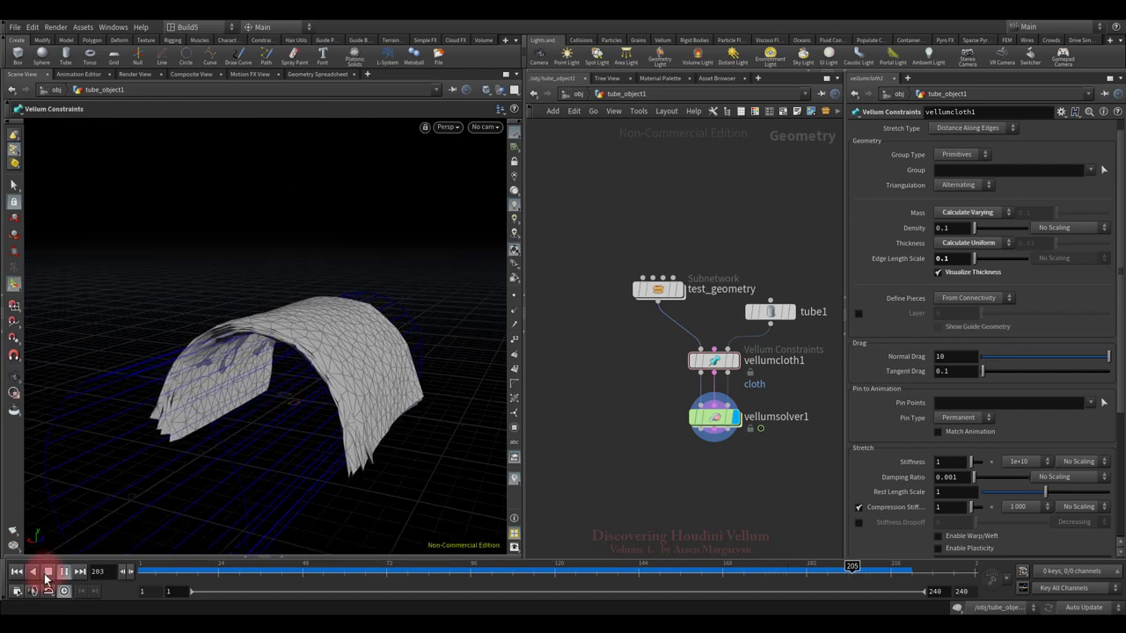
- Rewind to frame 1 and set vellumsolver1's Post Collision Passes to 40
{"action": "left_click", "coordinate": [15, 572]}
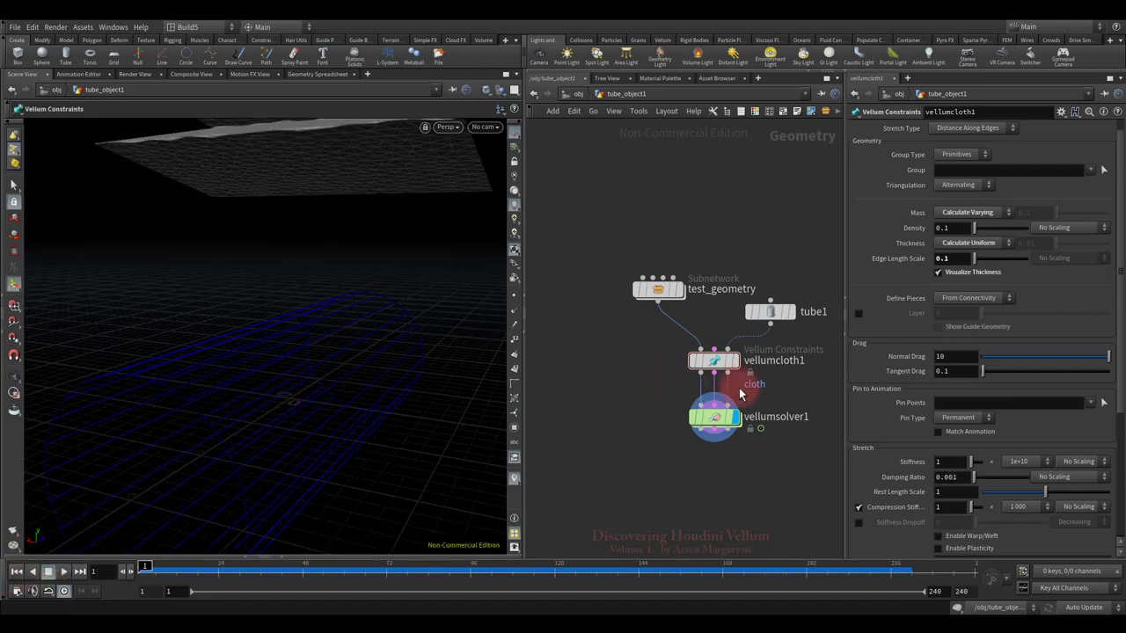
{"action": "left_click", "coordinate": [714, 418]}
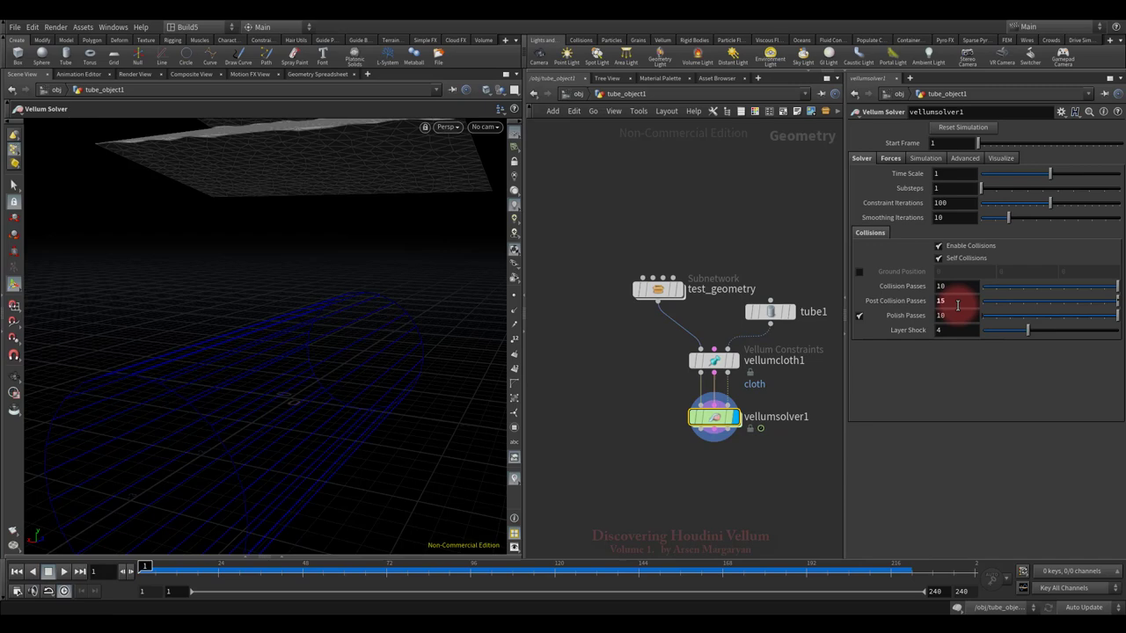
{"action": "double_click", "coordinate": [957, 303]}
{"action": "type", "text": "40"}
{"action": "key", "text": "Return"}
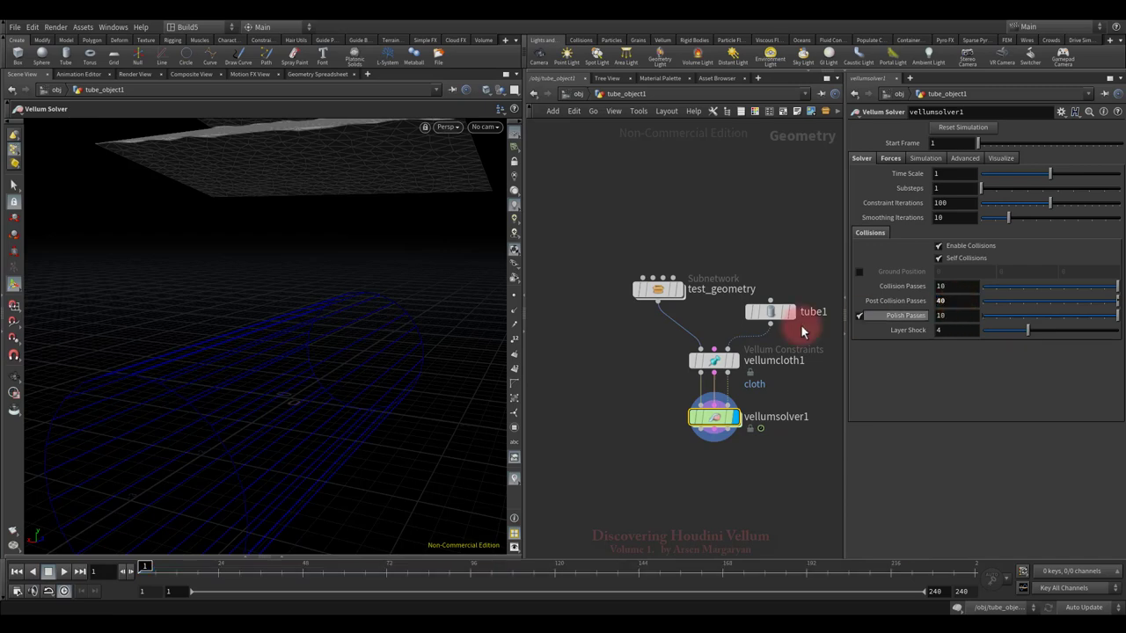
- Replay the draping simulation, then stop it and rewind to frame 1
{"action": "left_click_drag", "start_coordinate": [439, 339], "coordinate": [372, 393]}
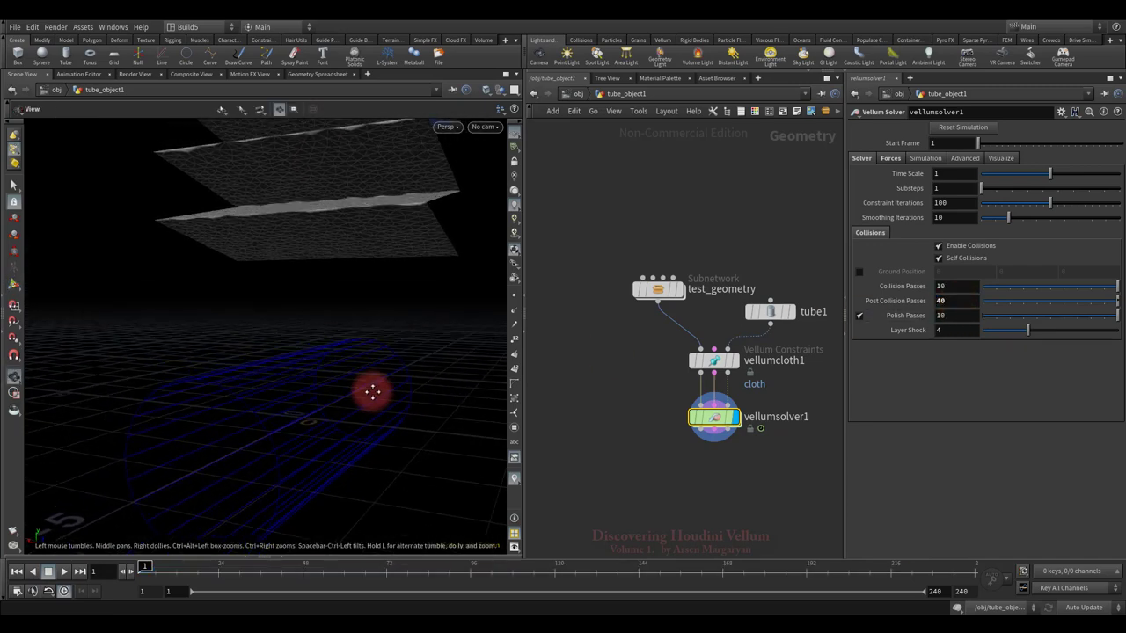
{"action": "left_click", "coordinate": [63, 573]}
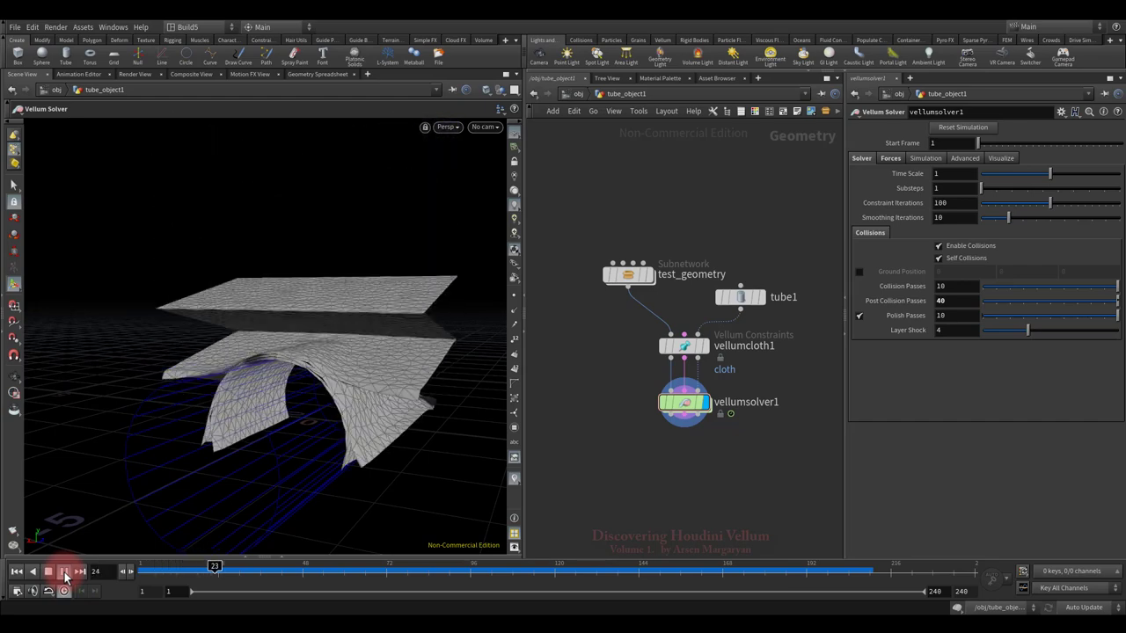
{"action": "left_click_drag", "start_coordinate": [330, 384], "coordinate": [307, 419]}
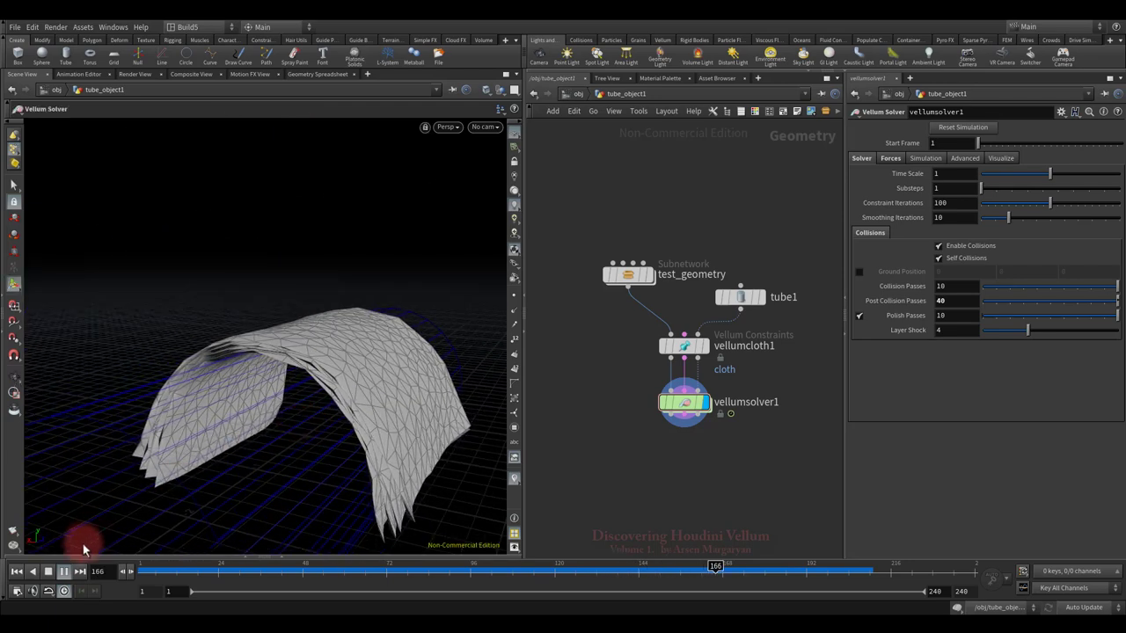
{"action": "left_click", "coordinate": [49, 572]}
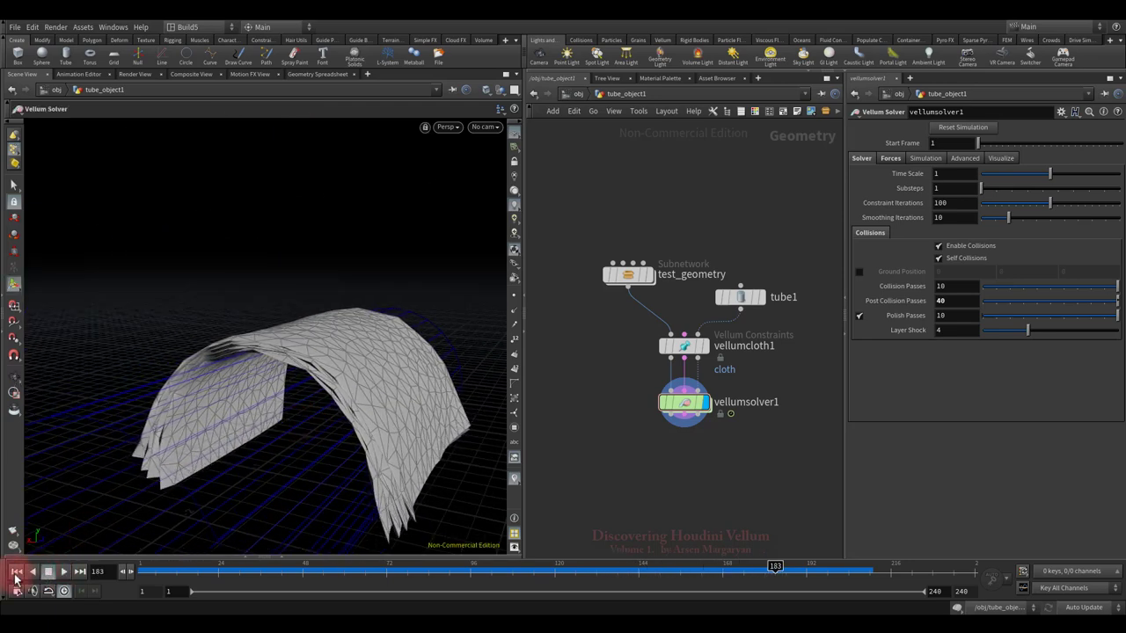
{"action": "left_click", "coordinate": [16, 572]}
{"action": "key", "text": "Escape"}
{"action": "left_click_drag", "start_coordinate": [390, 372], "coordinate": [330, 430]}
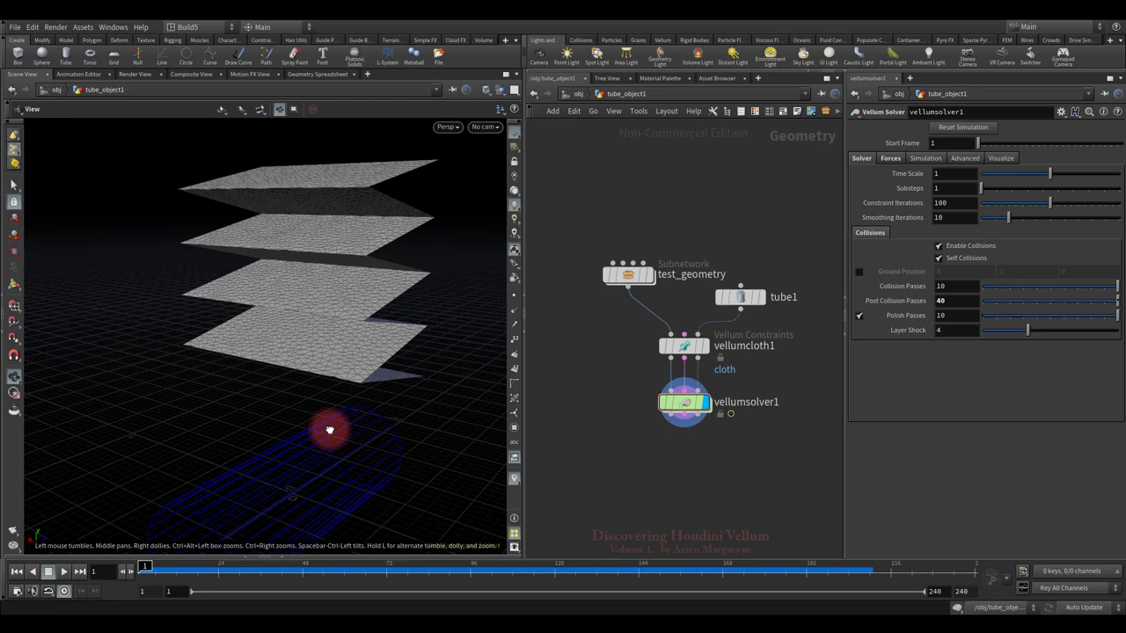
- Enable Visualize Thickness on vellumcloth1, inspect the sheets from above, then select vellumsolver1
{"action": "left_click", "coordinate": [587, 391]}
{"action": "left_click_drag", "start_coordinate": [612, 328], "coordinate": [747, 384]}
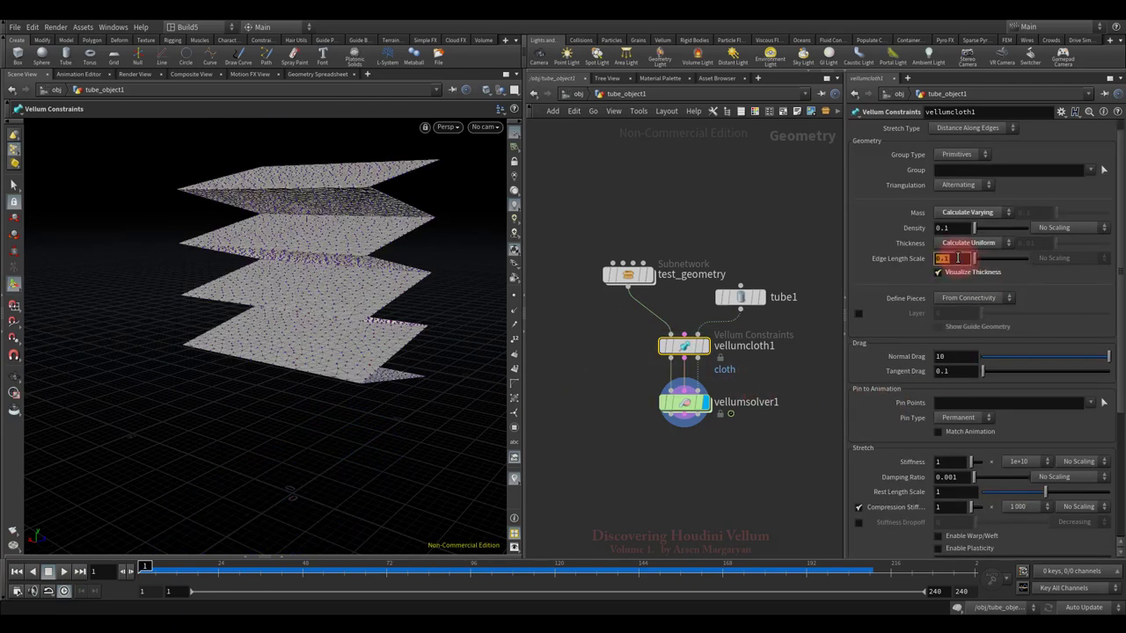
{"action": "left_click", "coordinate": [937, 274]}
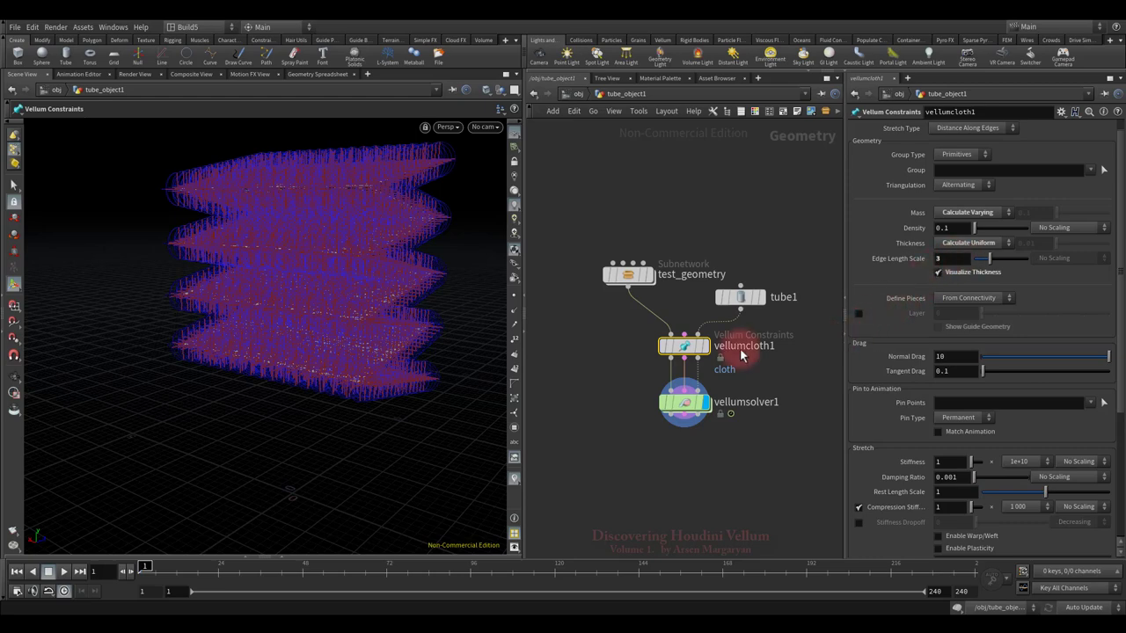
{"action": "left_click_drag", "start_coordinate": [414, 261], "coordinate": [395, 339]}
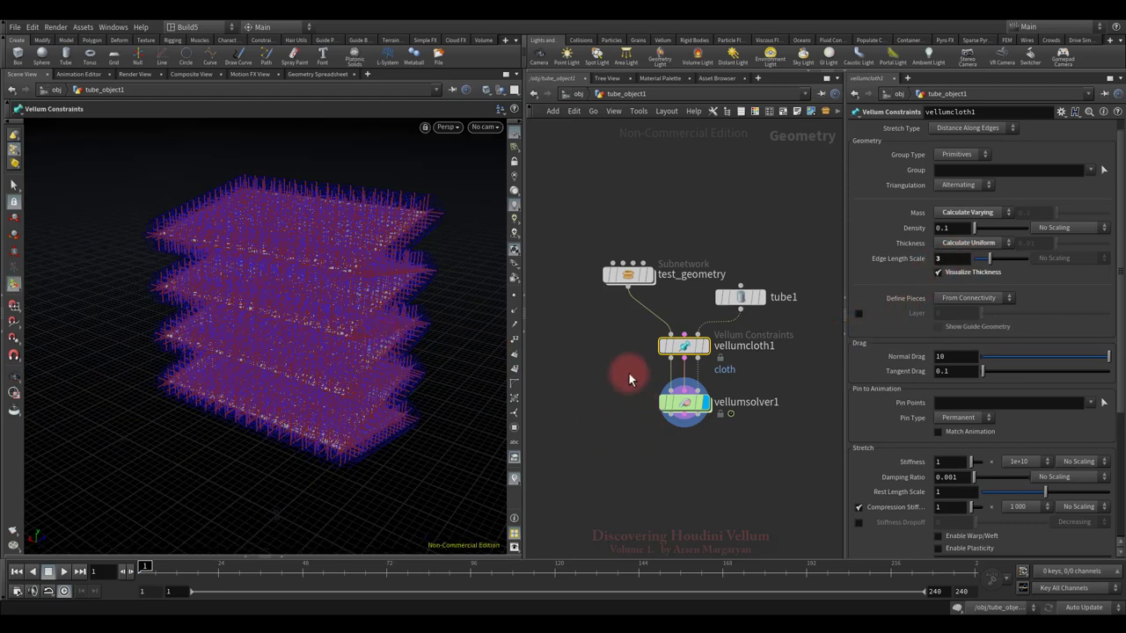
{"action": "left_click_drag", "start_coordinate": [628, 372], "coordinate": [770, 455]}
- On vellumsolver1's Visualize tab, enable Thickness and toggle Extrude
{"action": "left_click", "coordinate": [997, 159]}
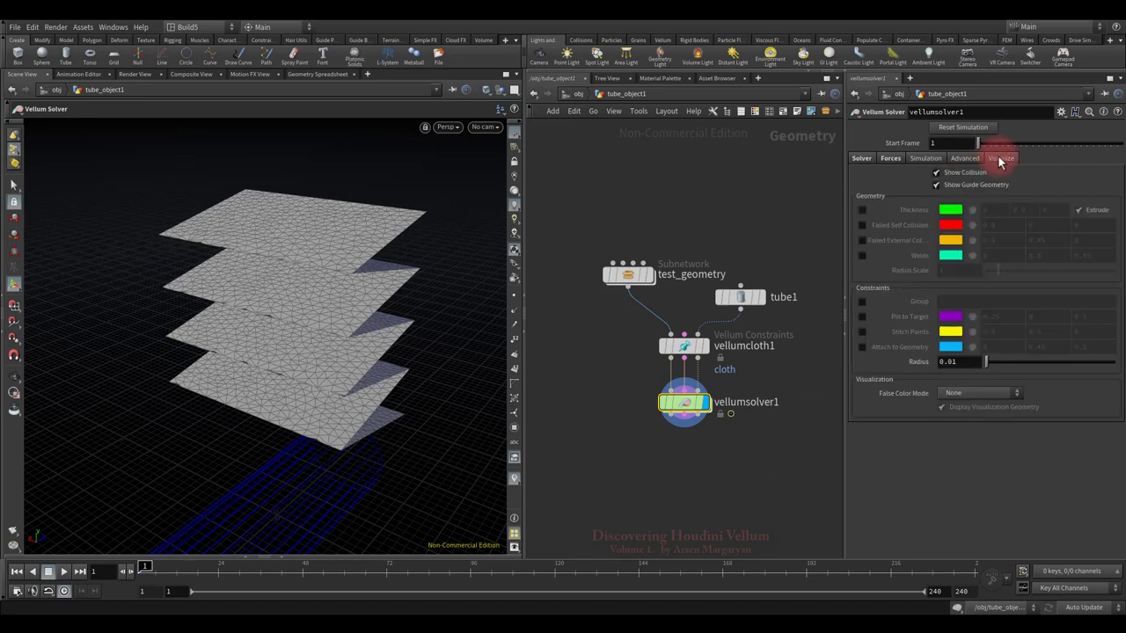
{"action": "left_click", "coordinate": [862, 211]}
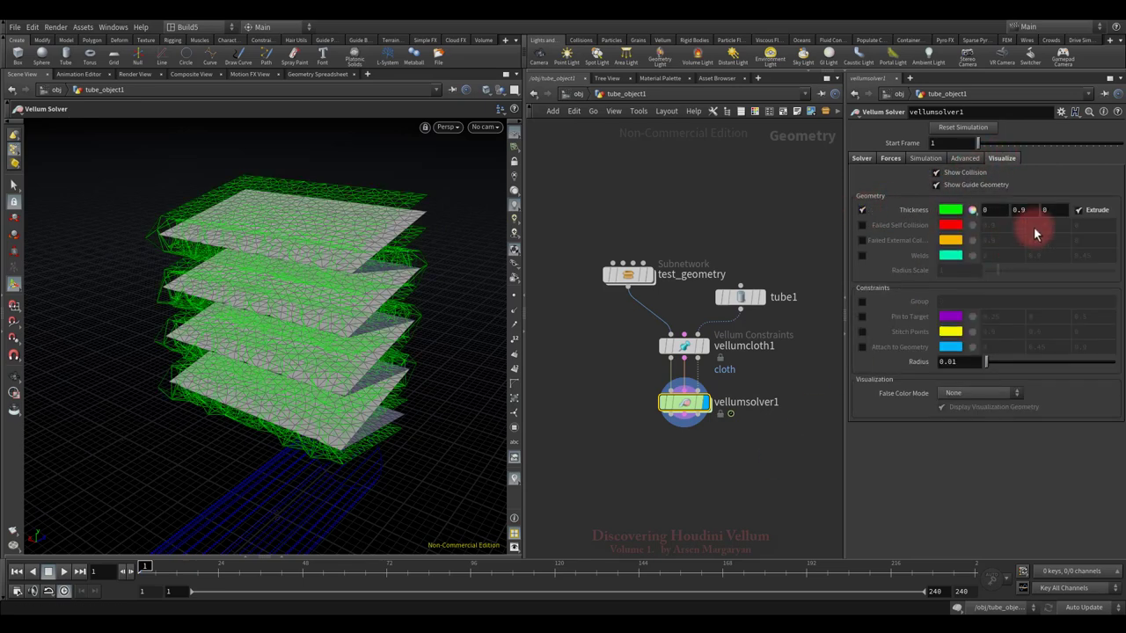
{"action": "left_click", "coordinate": [1080, 211]}
{"action": "key", "text": "Escape"}
{"action": "left_click_drag", "start_coordinate": [402, 334], "coordinate": [397, 295]}
{"action": "key", "text": "Return"}
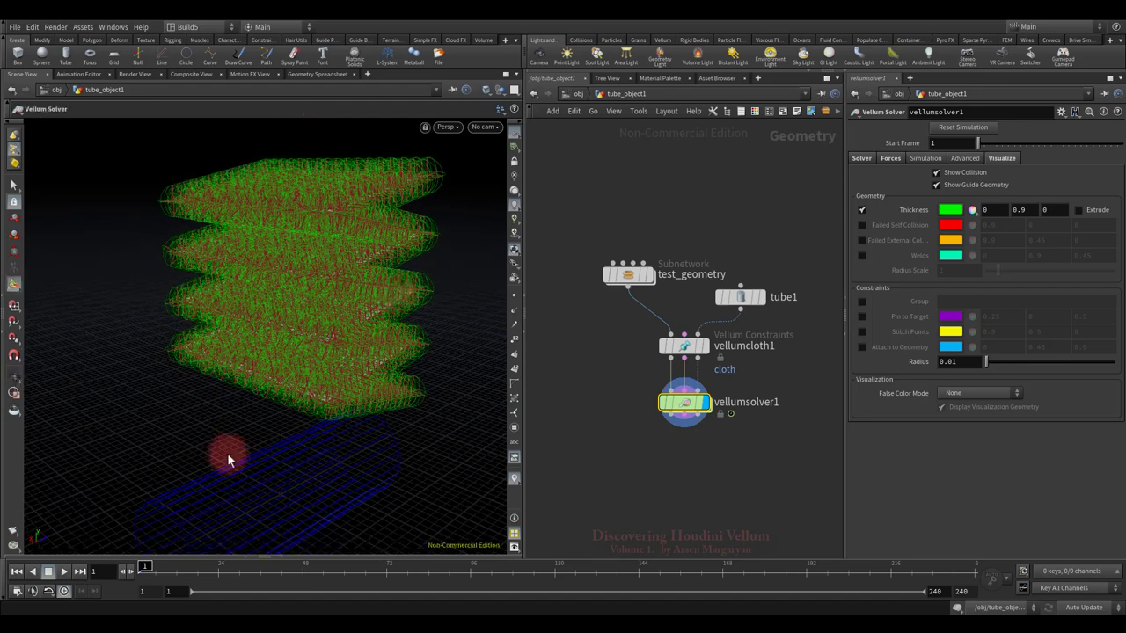
- Run the simulation and scrub to frame 64, where the sheets arch over the tube
{"action": "left_click", "coordinate": [64, 572]}
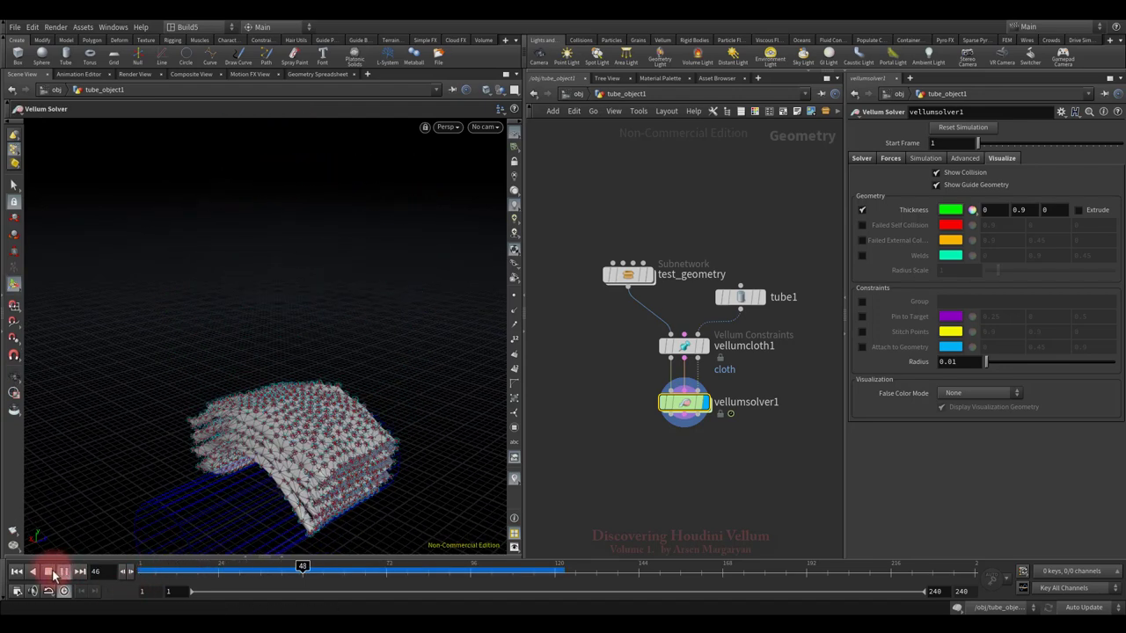
{"action": "left_click", "coordinate": [50, 571]}
{"action": "mouse_move", "coordinate": [153, 572]}
{"action": "left_mouse_down"}
{"action": "mouse_move", "coordinate": [131, 573]}
{"action": "mouse_move", "coordinate": [141, 568]}
{"action": "left_mouse_up"}
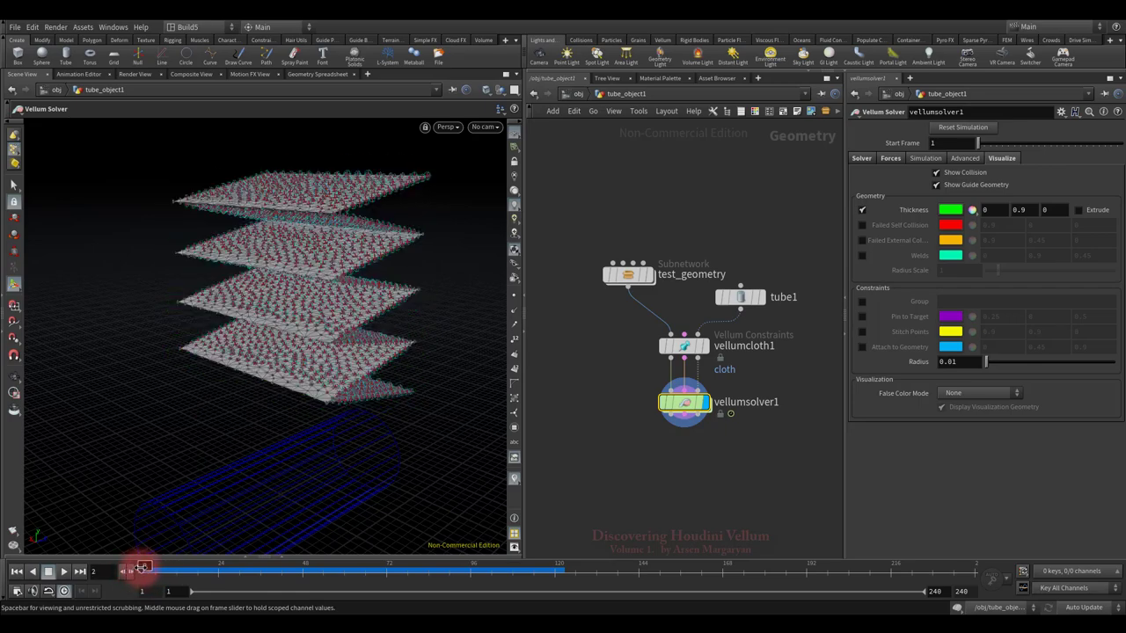
{"action": "mouse_move", "coordinate": [314, 294]}
{"action": "left_mouse_down"}
{"action": "mouse_move", "coordinate": [425, 284]}
{"action": "mouse_move", "coordinate": [389, 322]}
{"action": "mouse_move", "coordinate": [372, 275]}
{"action": "mouse_move", "coordinate": [307, 329]}
{"action": "mouse_move", "coordinate": [319, 360]}
{"action": "mouse_move", "coordinate": [322, 317]}
{"action": "mouse_move", "coordinate": [302, 275]}
{"action": "left_mouse_up"}
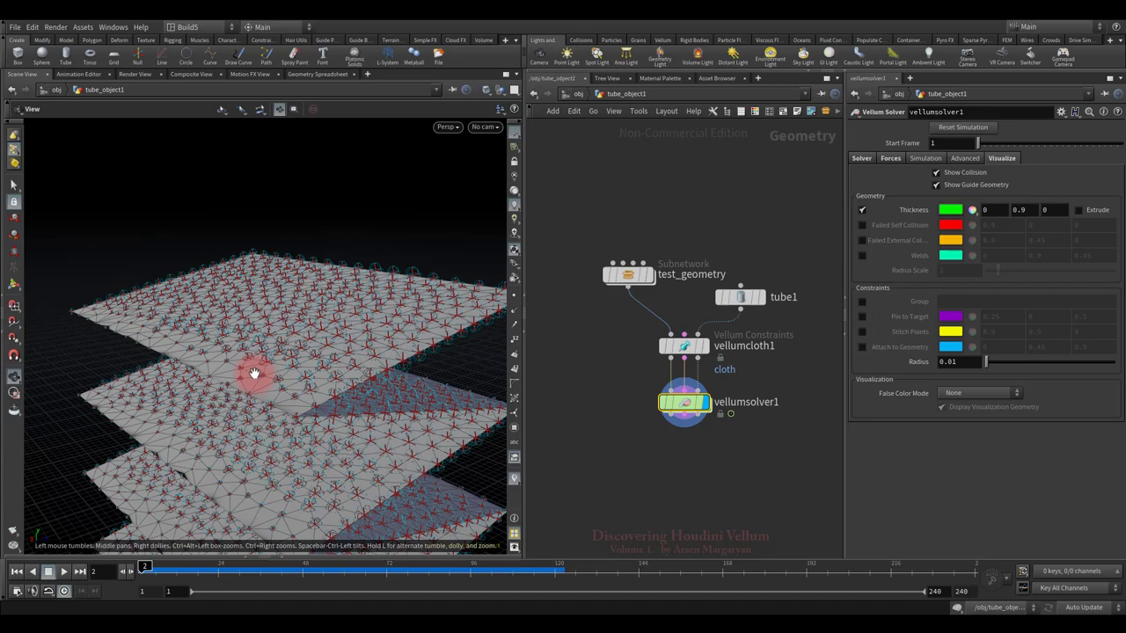
{"action": "left_click_drag", "start_coordinate": [253, 373], "coordinate": [284, 475]}
{"action": "left_click_drag", "start_coordinate": [259, 571], "coordinate": [358, 571]}
{"action": "left_click_drag", "start_coordinate": [372, 475], "coordinate": [308, 453]}
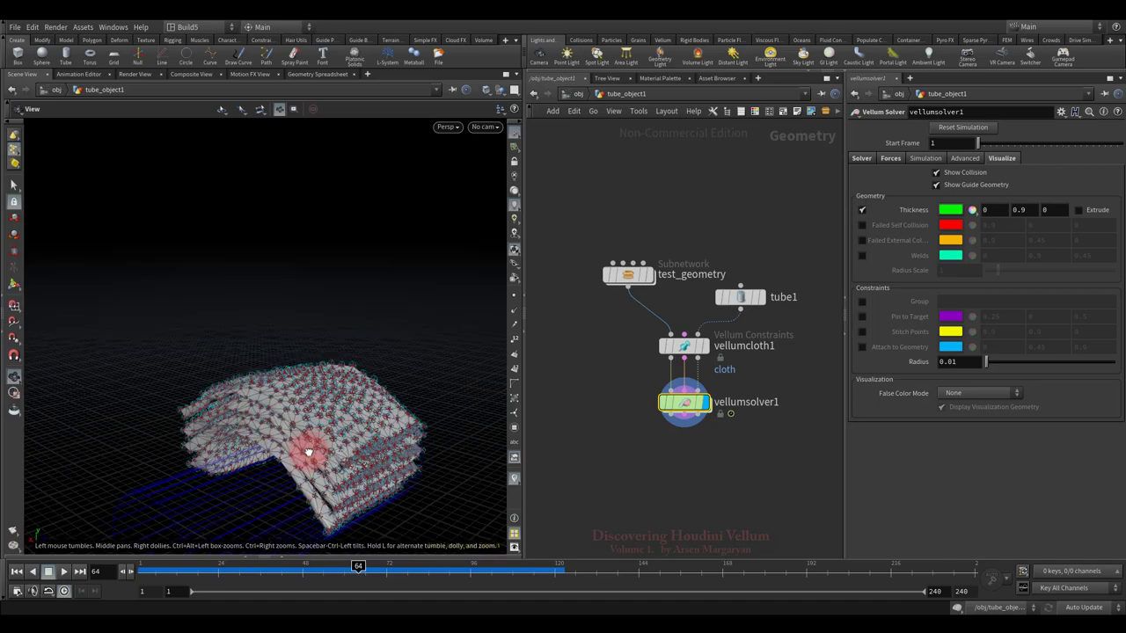
- At frame 1, pin a vertical strip of points down the middle of the sheets in vellumcloth1
{"action": "left_click", "coordinate": [269, 556]}
{"action": "left_click_drag", "start_coordinate": [268, 572], "coordinate": [105, 573]}
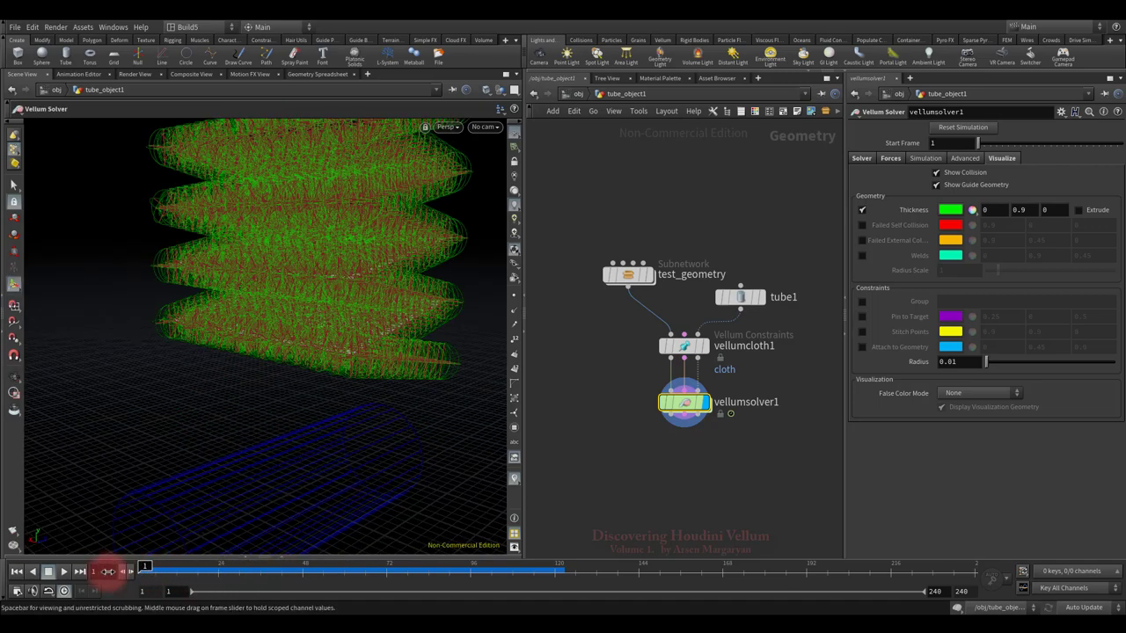
{"action": "middle_click_drag", "start_coordinate": [376, 252], "coordinate": [362, 385]}
{"action": "left_click_drag", "start_coordinate": [363, 384], "coordinate": [387, 319]}
{"action": "left_click", "coordinate": [707, 353]}
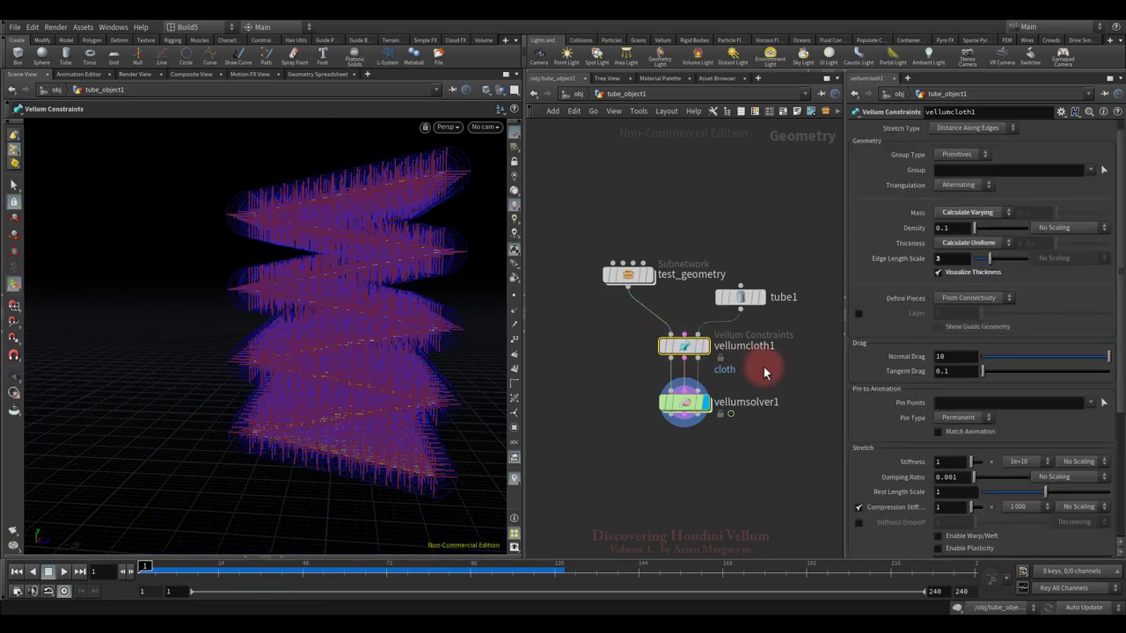
{"action": "left_click", "coordinate": [1104, 404]}
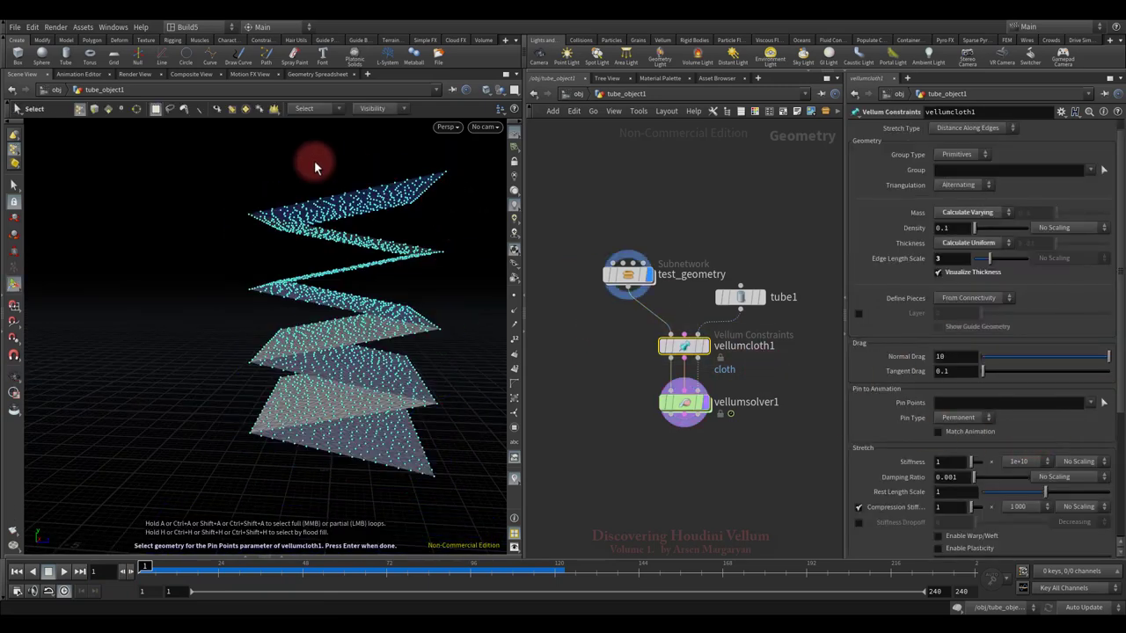
{"action": "left_click_drag", "start_coordinate": [314, 160], "coordinate": [339, 214]}
{"action": "left_click_drag", "start_coordinate": [356, 483], "coordinate": [365, 489]}
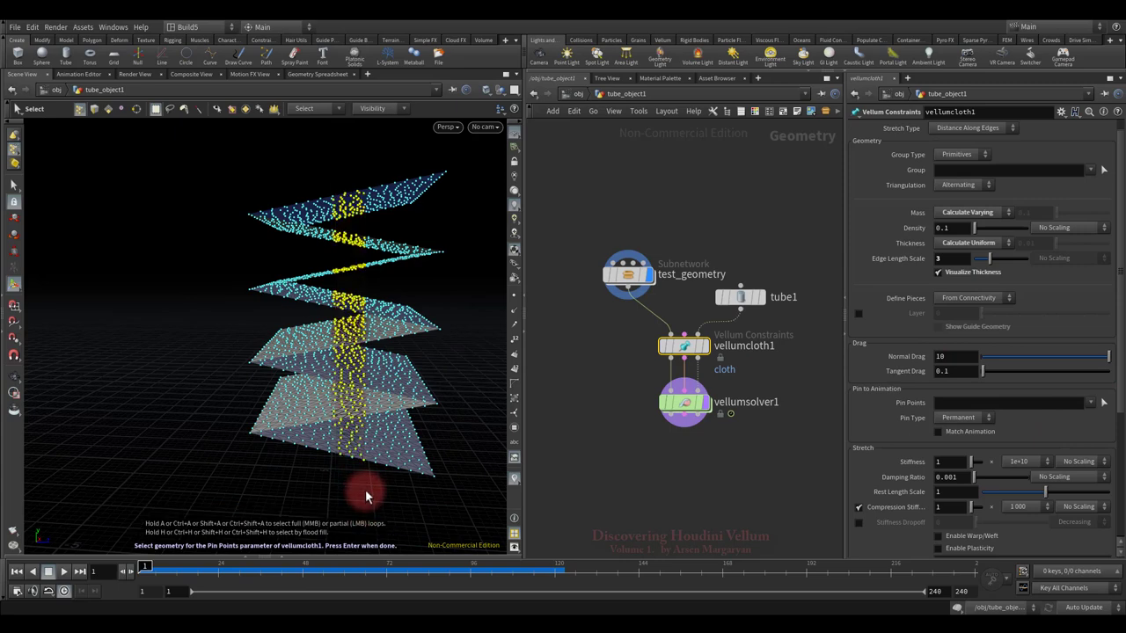
{"action": "key", "text": "Return"}
- Select vellumsolver1 and replay the simulation so the sheets hang from the strip
{"action": "left_click_drag", "start_coordinate": [334, 433], "coordinate": [365, 432], "text": "alt"}
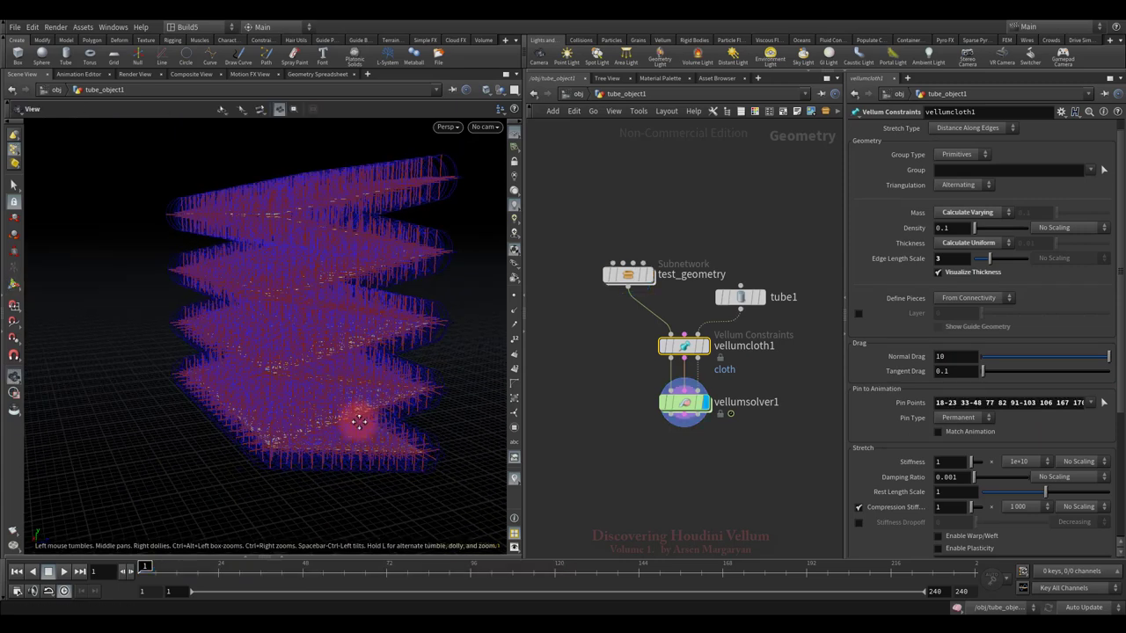
{"action": "left_click_drag", "start_coordinate": [577, 377], "coordinate": [762, 475]}
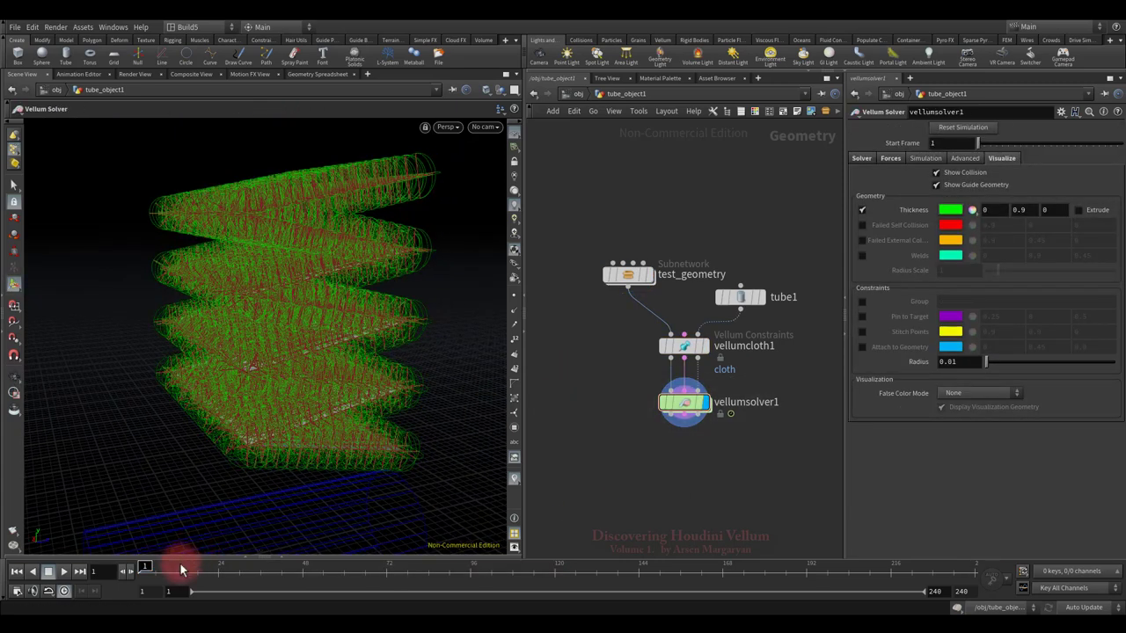
{"action": "left_click", "coordinate": [62, 573]}
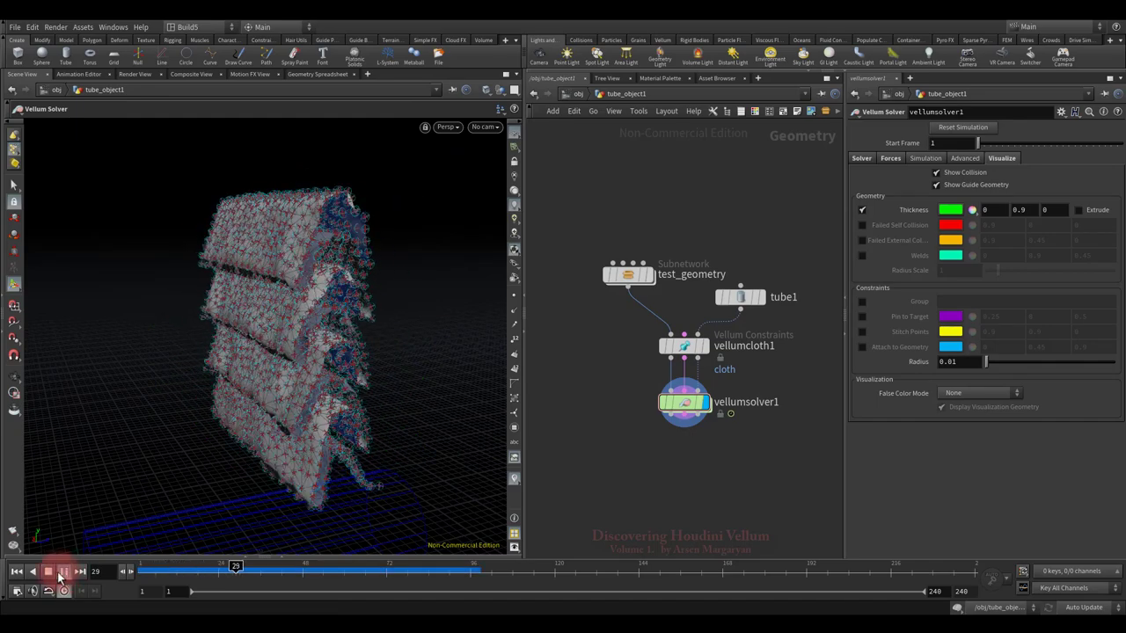
- Stop playback at frame 67 and view the folded cloth from closer angles
{"action": "left_click", "coordinate": [49, 572]}
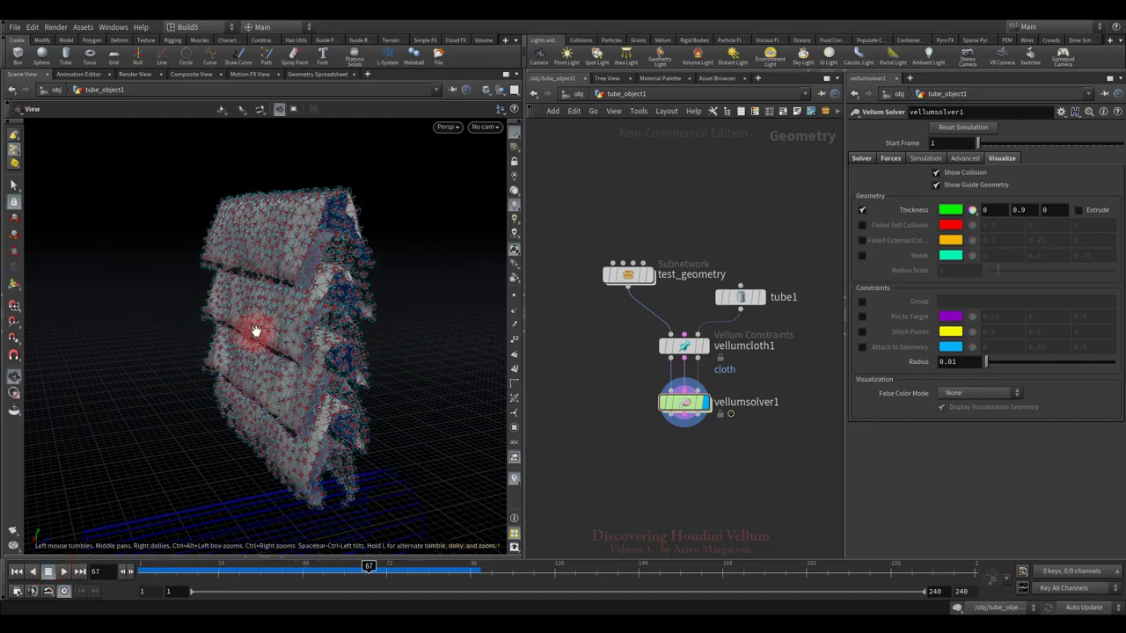
{"action": "left_click_drag", "start_coordinate": [254, 329], "coordinate": [347, 520], "text": "alt"}
{"action": "left_click_drag", "start_coordinate": [362, 572], "coordinate": [142, 571]}
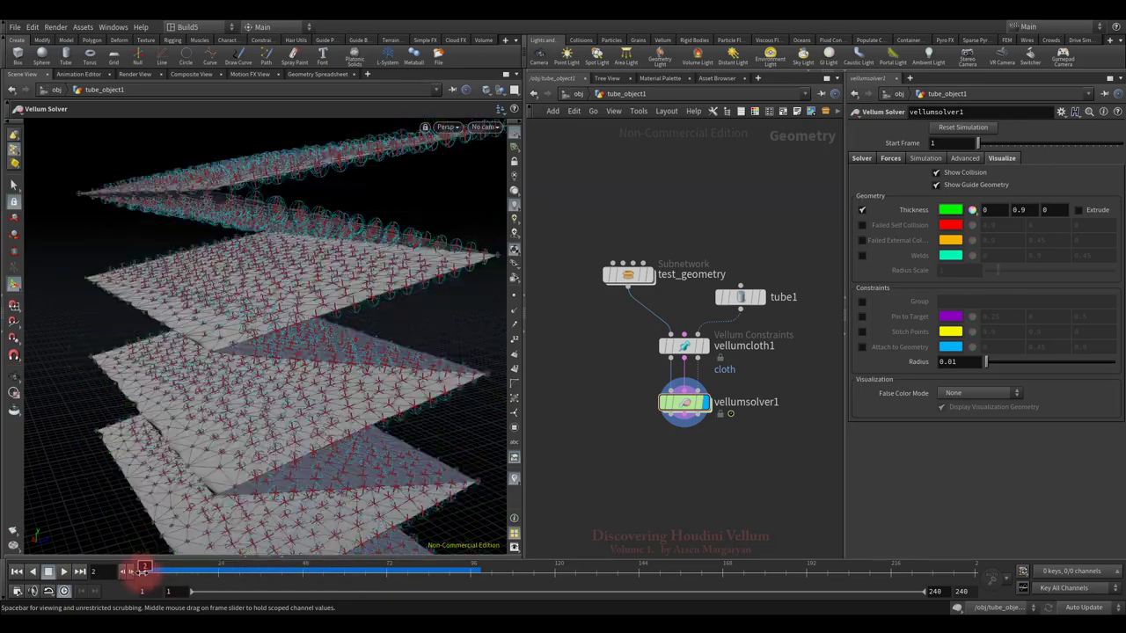
{"action": "left_click_drag", "start_coordinate": [242, 325], "coordinate": [202, 352]}
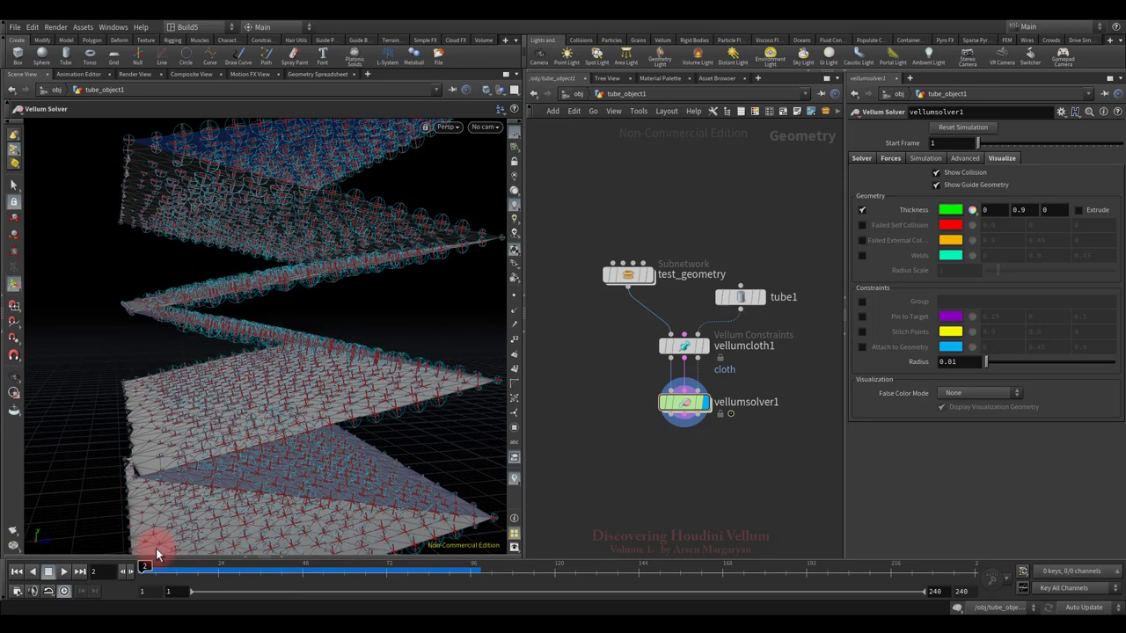
- Check the fold at frames 7 and 27, then rewind to frame 1 and select vellumcloth1
{"action": "left_click_drag", "start_coordinate": [144, 567], "coordinate": [184, 562]}
{"action": "key", "text": "Escape"}
{"action": "left_click_drag", "start_coordinate": [284, 428], "coordinate": [251, 478]}
{"action": "left_click_drag", "start_coordinate": [188, 568], "coordinate": [150, 587]}
{"action": "left_click_drag", "start_coordinate": [172, 511], "coordinate": [387, 560]}
{"action": "left_click_drag", "start_coordinate": [351, 497], "coordinate": [264, 378]}
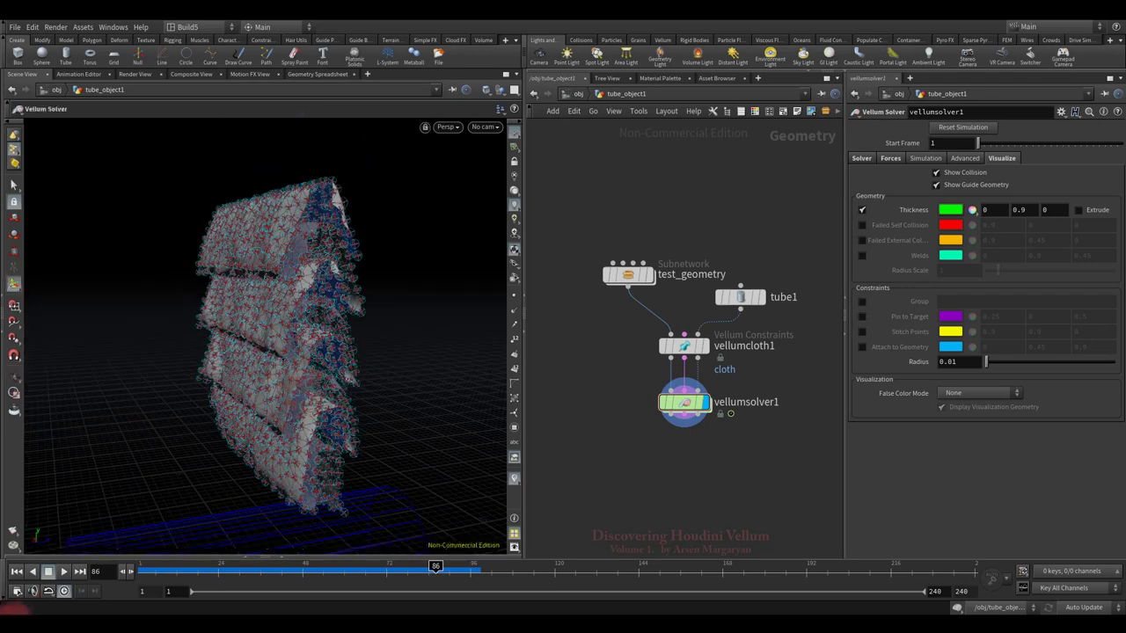
{"action": "left_click", "coordinate": [17, 572]}
{"action": "left_click", "coordinate": [733, 369]}
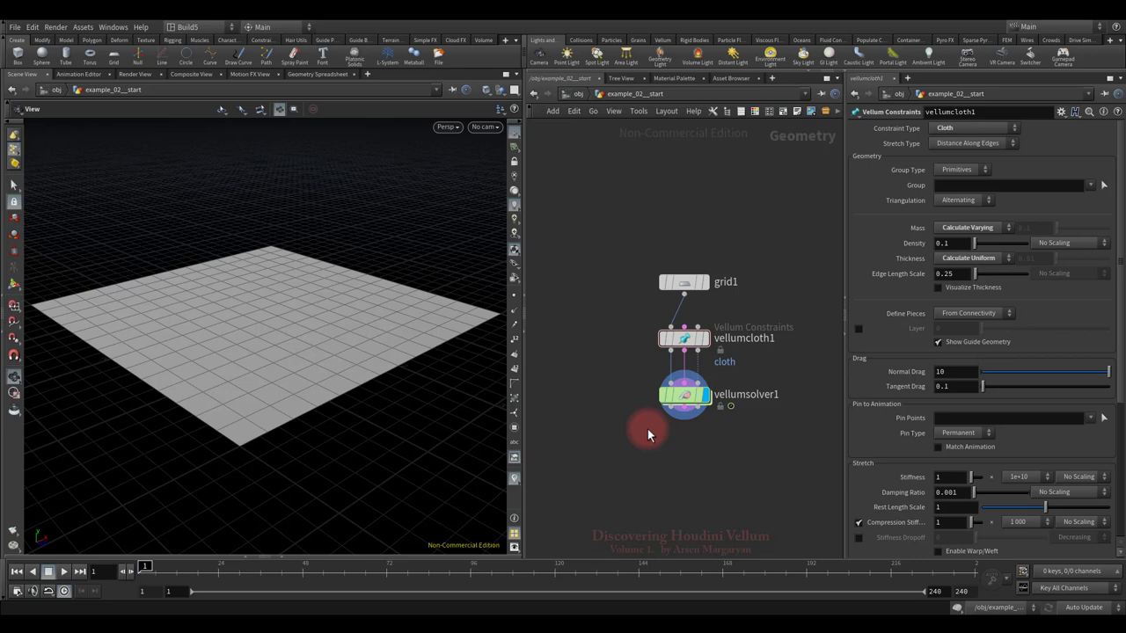
- Add a Null node and connect vellumcloth1's output to it
{"action": "key", "text": "Tab"}
{"action": "type", "text": "null"}
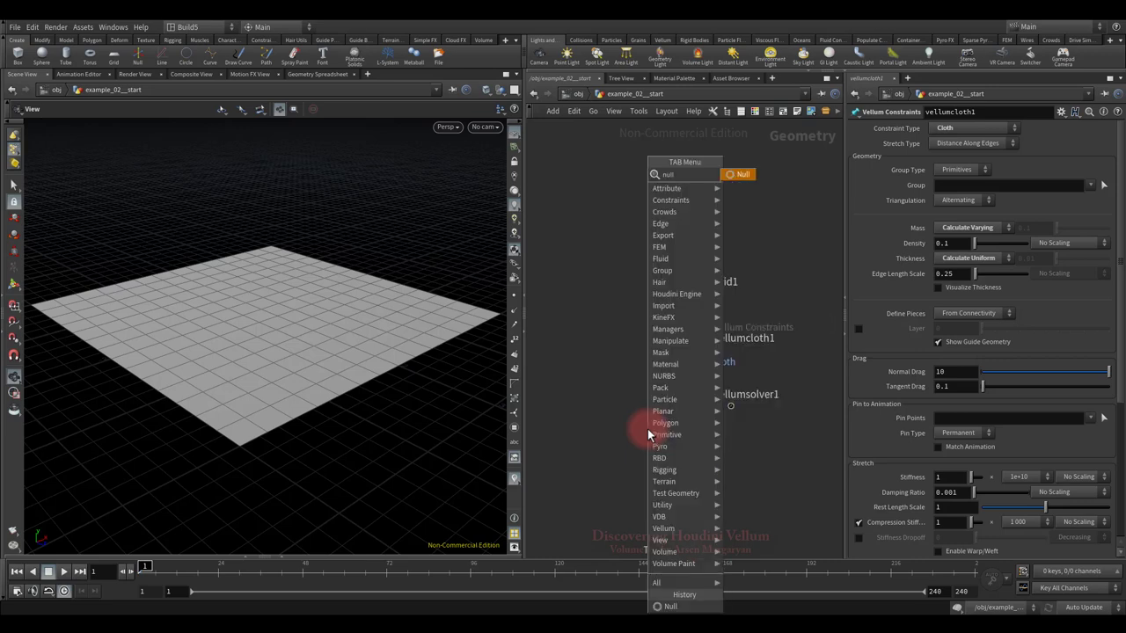
{"action": "left_click", "coordinate": [741, 179]}
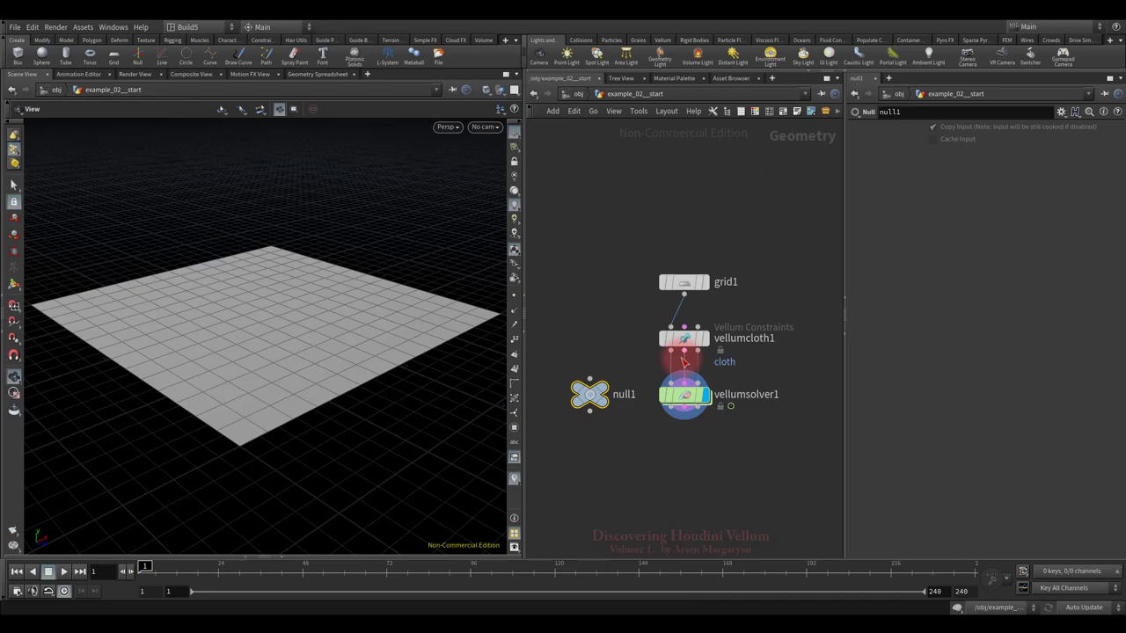
{"action": "left_click_drag", "start_coordinate": [683, 359], "coordinate": [589, 393]}
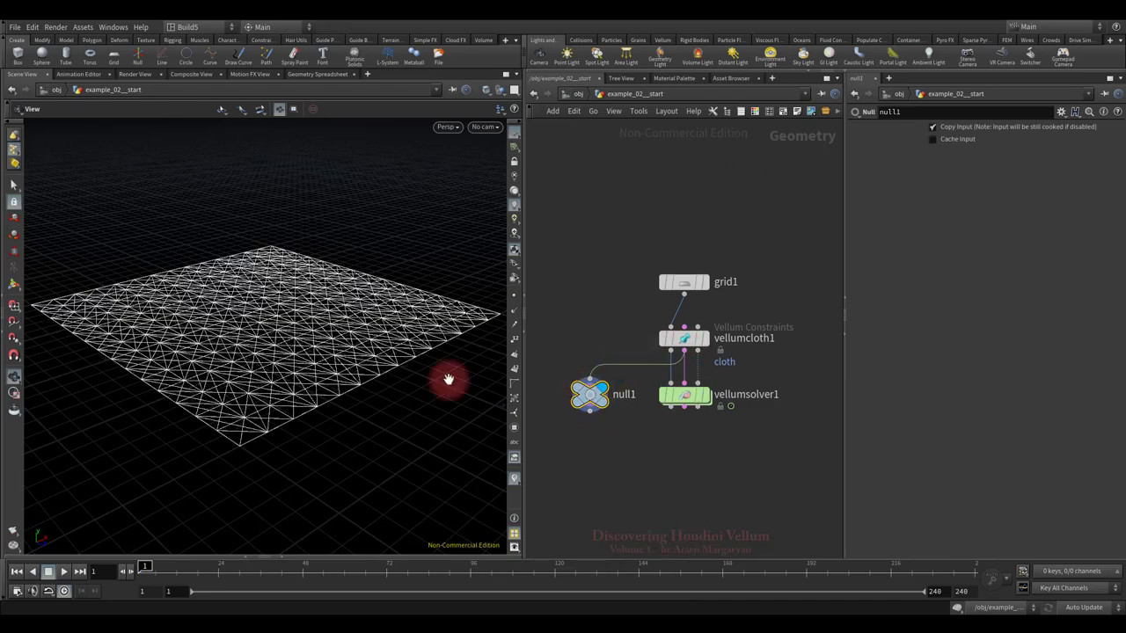
- Switch vellumcloth1's Triangulation to Regular and inspect the new mesh
{"action": "left_click_drag", "start_coordinate": [355, 325], "coordinate": [360, 360]}
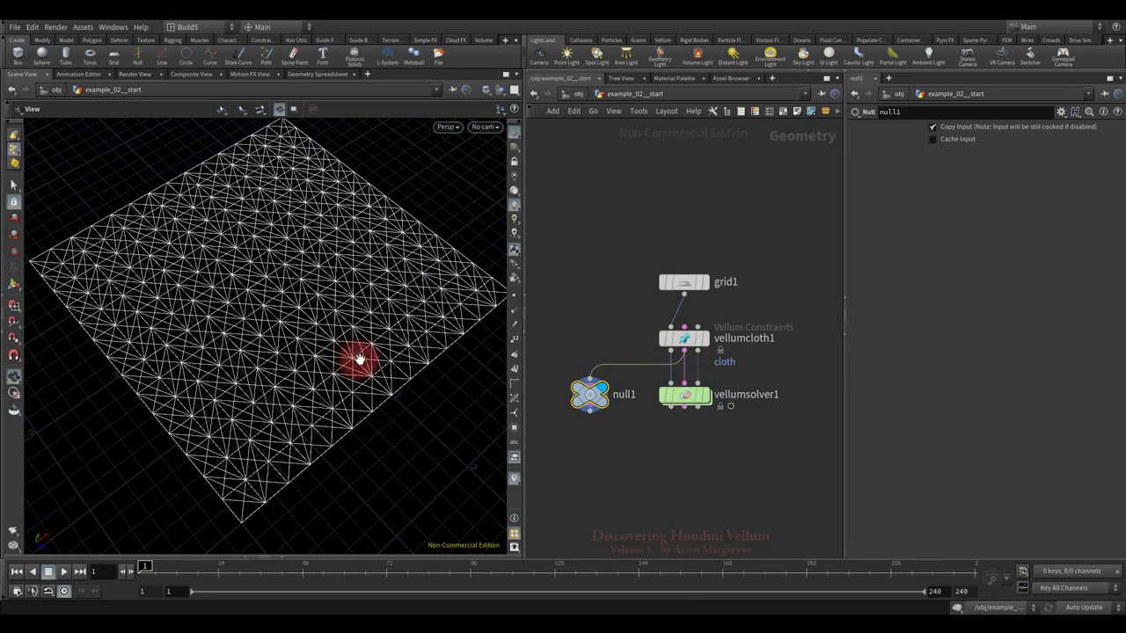
{"action": "left_click", "coordinate": [745, 357]}
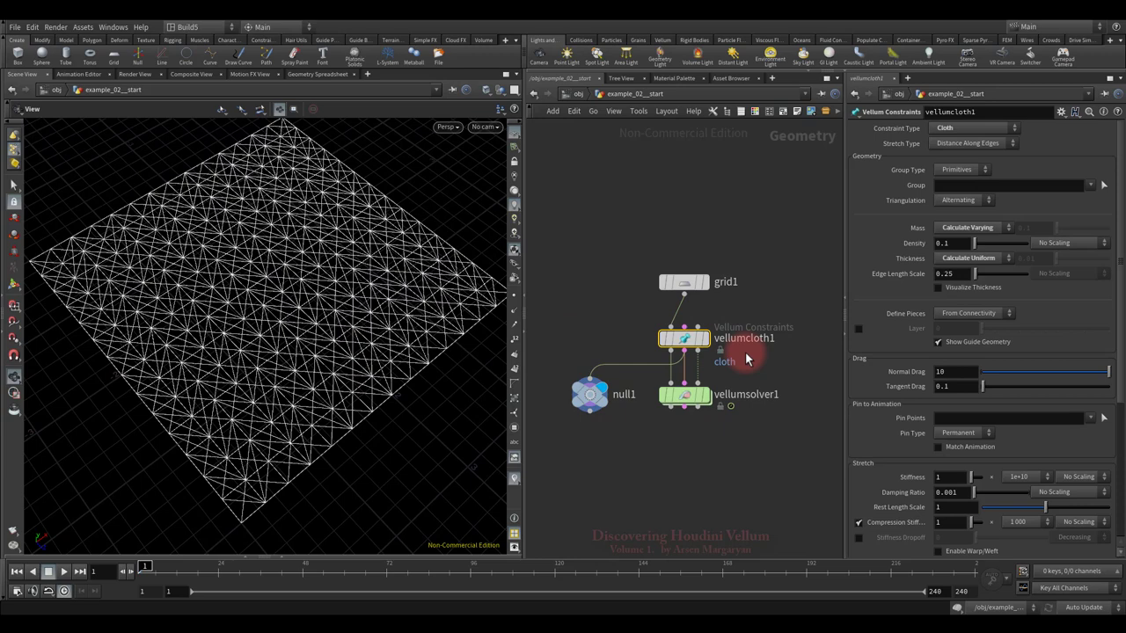
{"action": "left_click", "coordinate": [960, 200]}
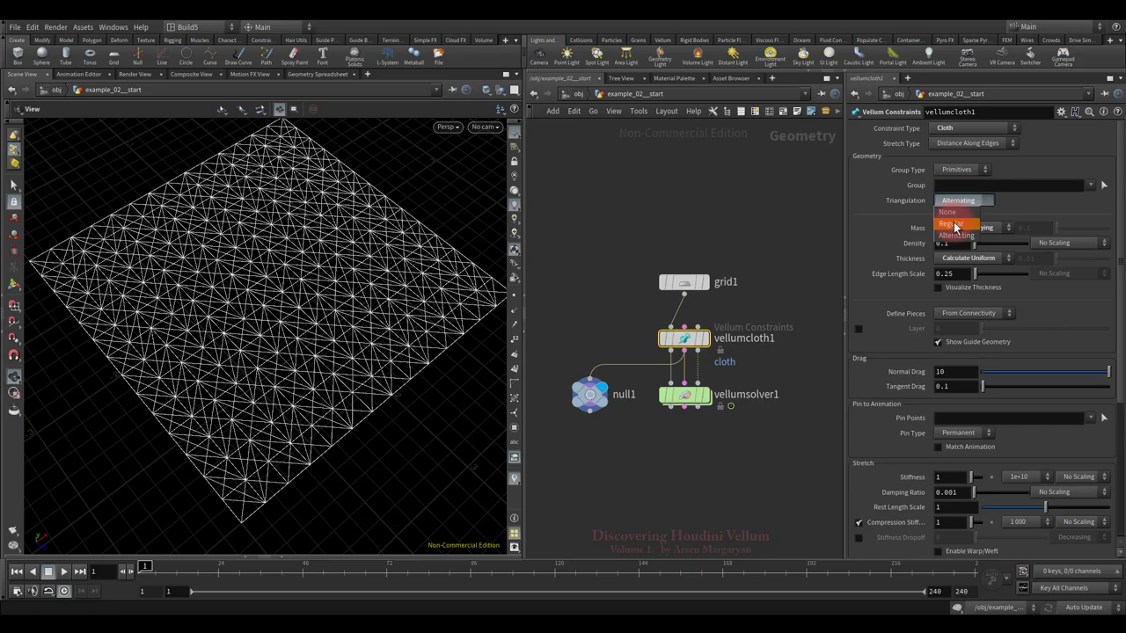
{"action": "left_click", "coordinate": [951, 224]}
{"action": "left_click_drag", "start_coordinate": [440, 354], "coordinate": [410, 328]}
- Set Triangulation to None so the grid shows plain quads
{"action": "left_click", "coordinate": [958, 203]}
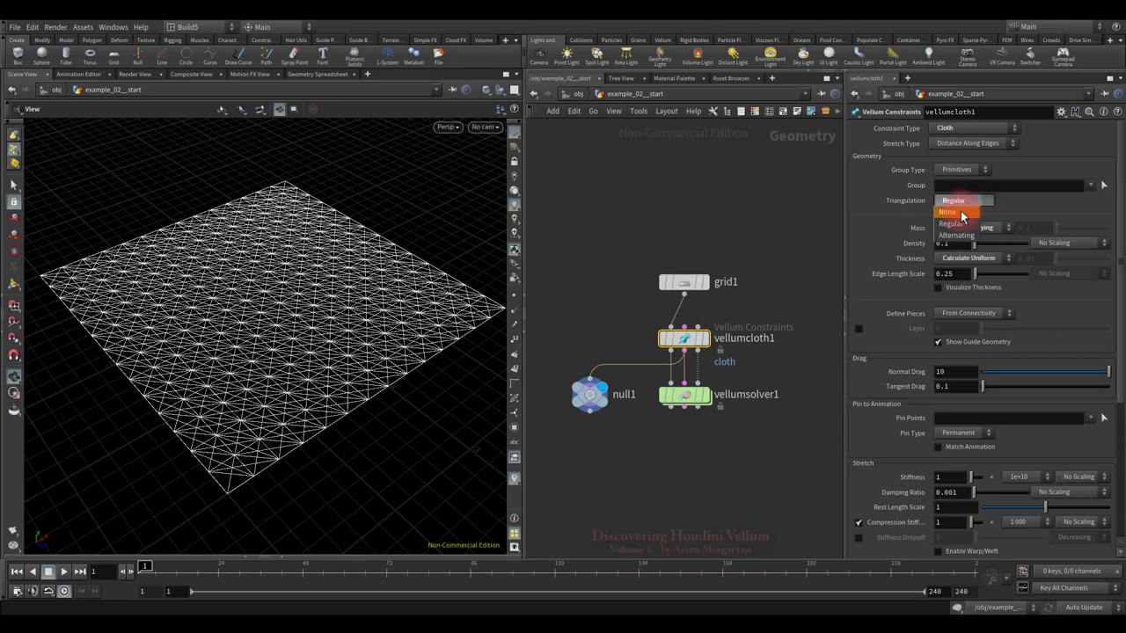
{"action": "left_click", "coordinate": [960, 212]}
{"action": "mouse_move", "coordinate": [410, 371]}
{"action": "left_mouse_down"}
{"action": "mouse_move", "coordinate": [397, 402]}
{"action": "mouse_move", "coordinate": [397, 378]}
{"action": "mouse_move", "coordinate": [410, 374]}
{"action": "mouse_move", "coordinate": [402, 378]}
{"action": "left_mouse_up"}
{"action": "left_click", "coordinate": [963, 200]}
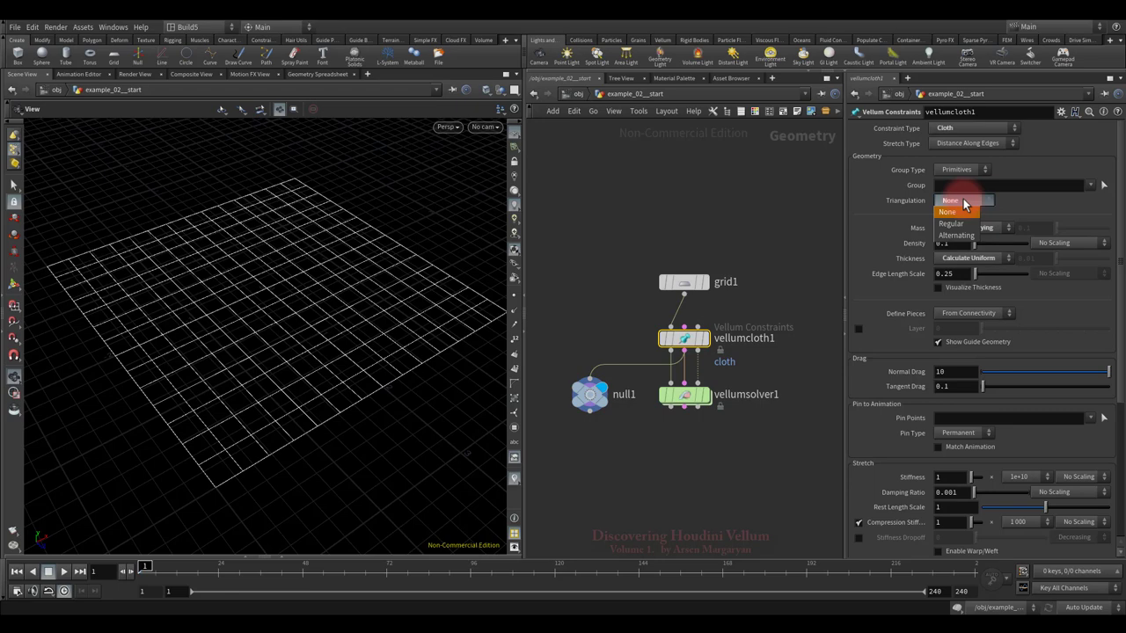
- Restore Alternating triangulation, pin corner points 0 and 224, and simulate the hanging cloth
{"action": "left_click", "coordinate": [966, 236]}
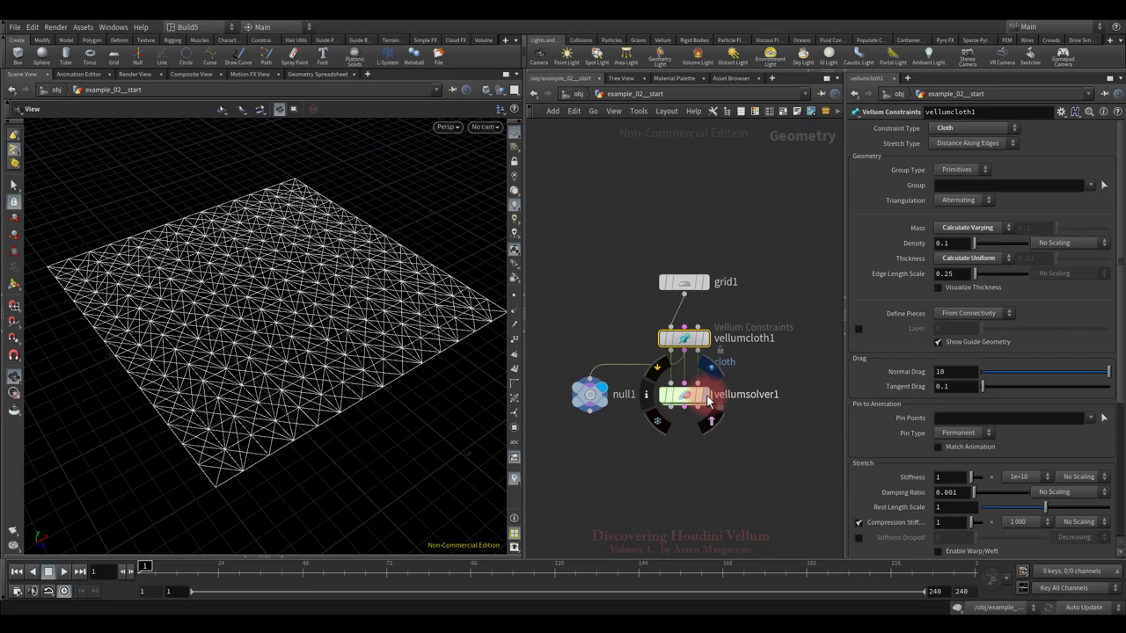
{"action": "left_click", "coordinate": [706, 395]}
{"action": "left_click", "coordinate": [1104, 418]}
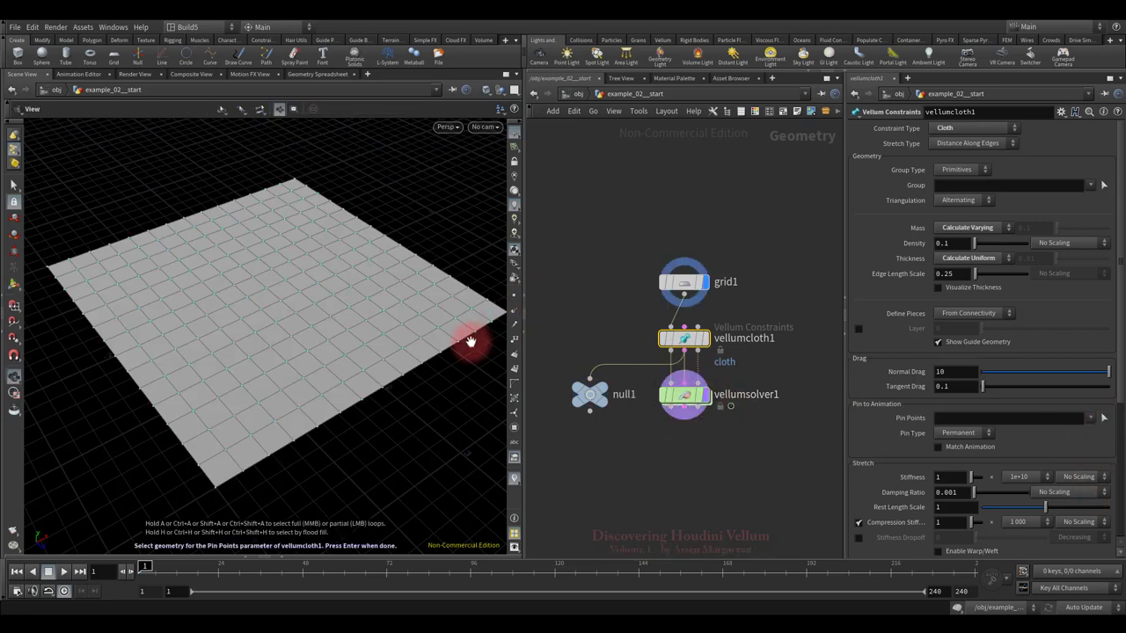
{"action": "left_click_drag", "start_coordinate": [467, 343], "coordinate": [483, 312]}
{"action": "mouse_move", "coordinate": [292, 347]}
{"action": "left_mouse_down"}
{"action": "mouse_move", "coordinate": [207, 315]}
{"action": "mouse_move", "coordinate": [327, 320]}
{"action": "mouse_move", "coordinate": [280, 350]}
{"action": "left_mouse_up"}
{"action": "left_click", "coordinate": [75, 293]}
{"action": "key", "text": "Return"}
{"action": "left_click", "coordinate": [63, 571]}
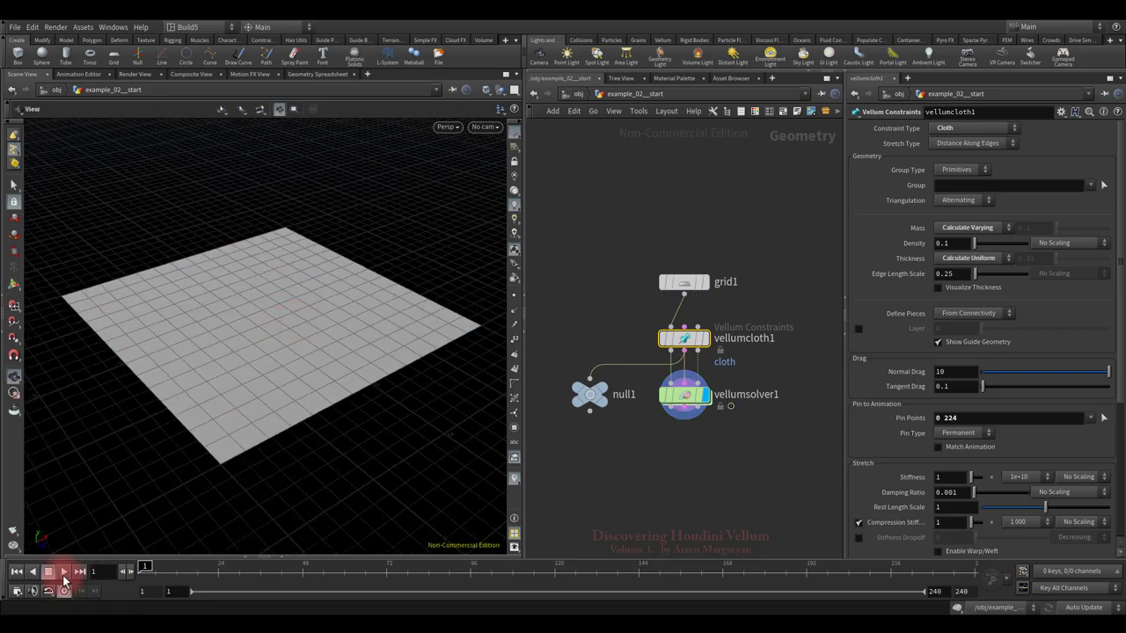
{"action": "left_click_drag", "start_coordinate": [276, 408], "coordinate": [378, 396]}
- Rewind the simulation and switch vellumcloth1's Triangulation to Regular
{"action": "left_click", "coordinate": [49, 572]}
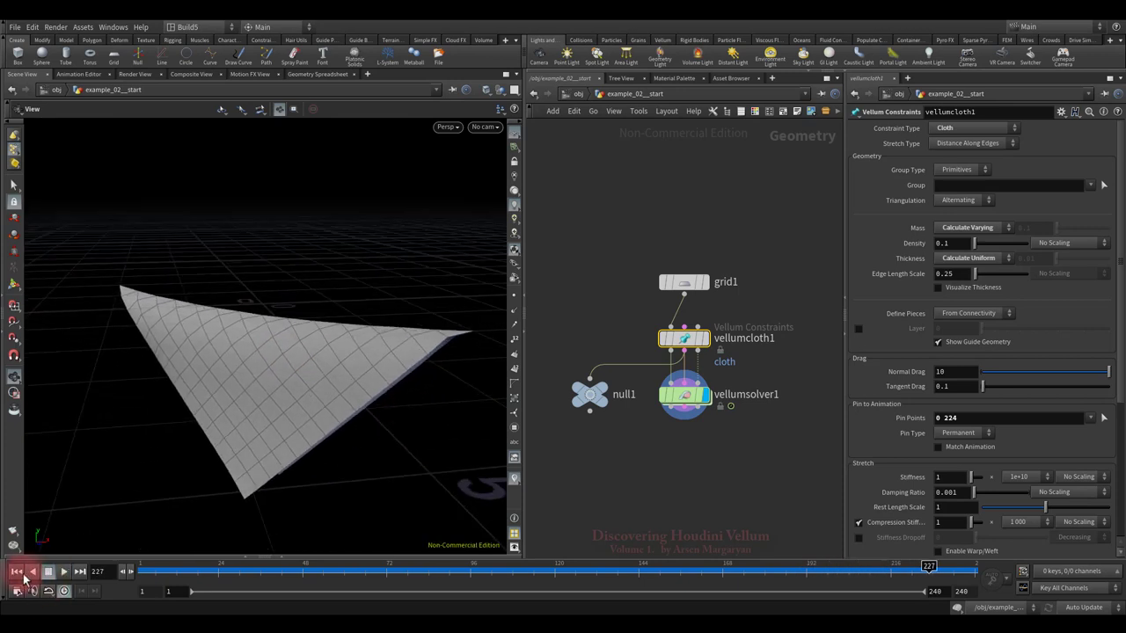
{"action": "left_click", "coordinate": [16, 571]}
{"action": "left_click", "coordinate": [966, 202]}
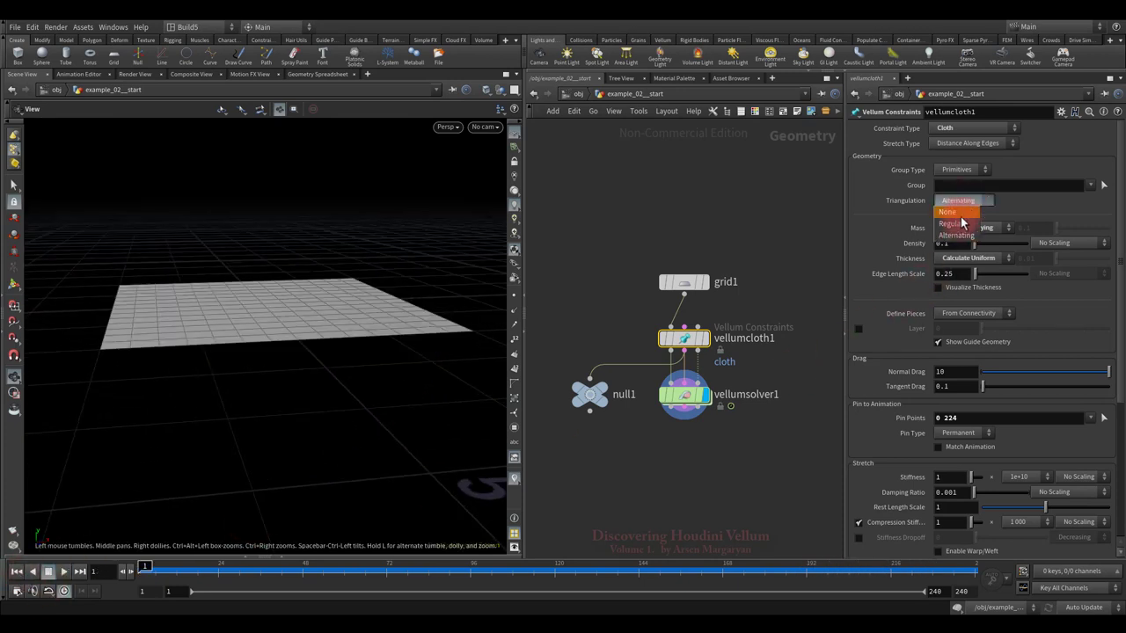
{"action": "left_click", "coordinate": [963, 213]}
- Simulate the Regular-triangulated cloth, then stop and rewind it to frame 1
{"action": "left_click", "coordinate": [69, 572]}
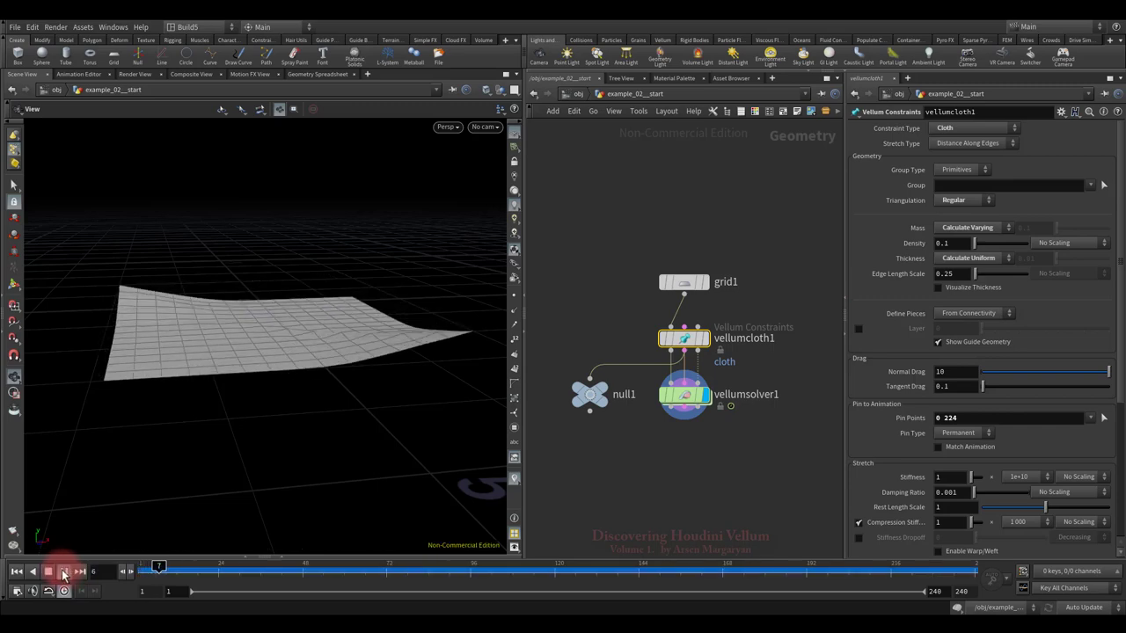
{"action": "left_click_drag", "start_coordinate": [266, 396], "coordinate": [286, 423]}
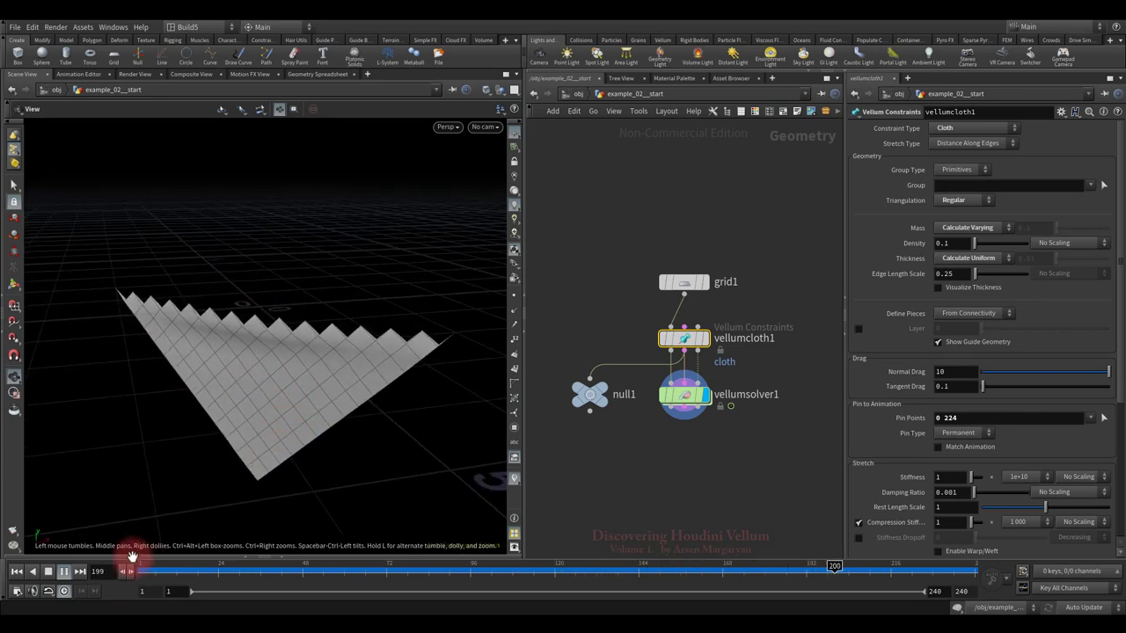
{"action": "left_click", "coordinate": [48, 572]}
{"action": "left_click", "coordinate": [16, 571]}
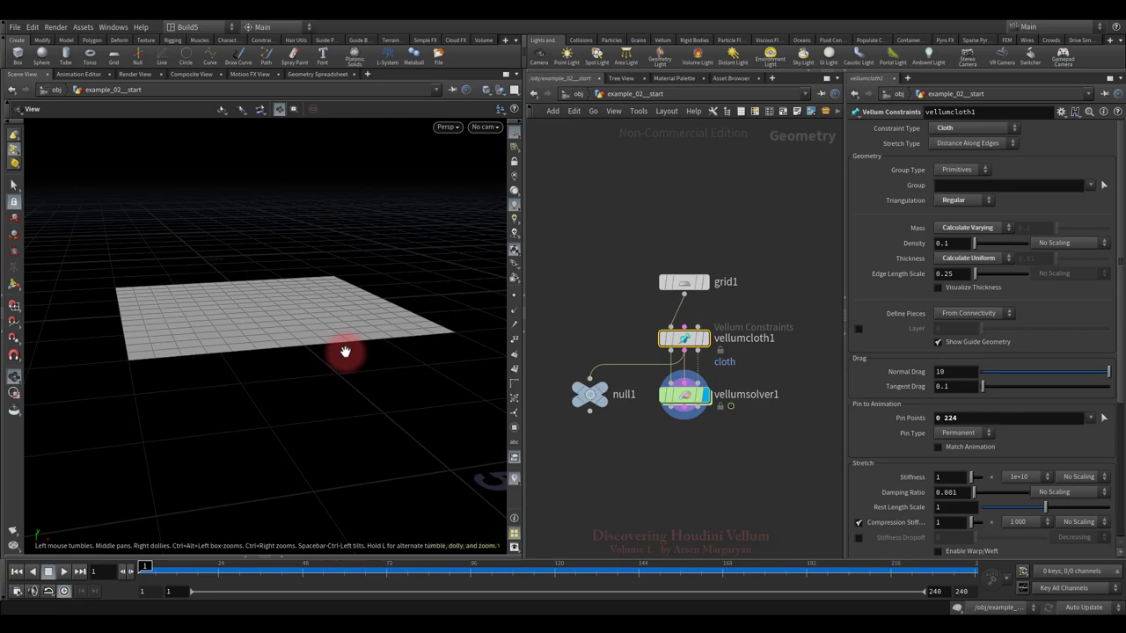
{"action": "left_click_drag", "start_coordinate": [346, 349], "coordinate": [334, 377]}
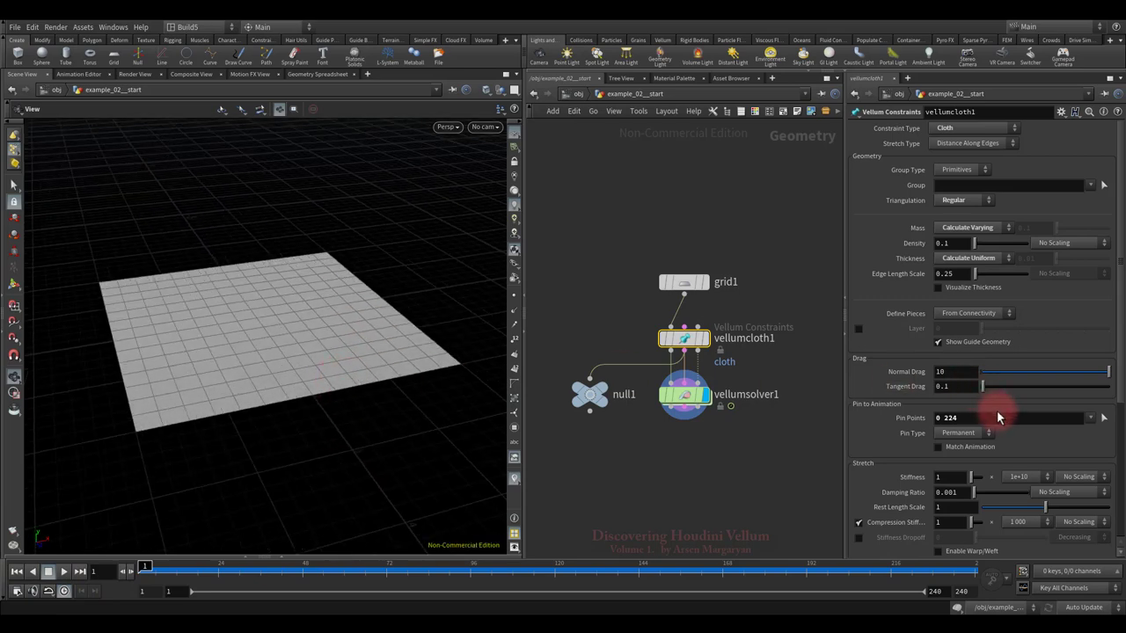
- Re-pin the cloth at the top and bottom-left corners, points 14 and 210, and simulate
{"action": "left_click", "coordinate": [1104, 418]}
{"action": "left_click", "coordinate": [328, 239]}
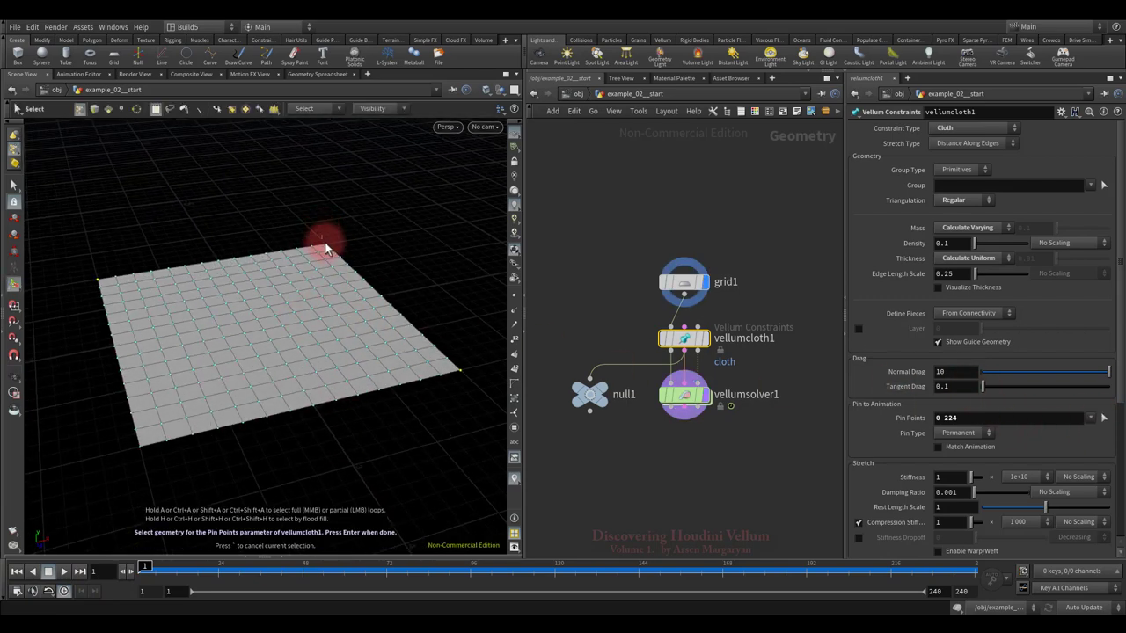
{"action": "left_click", "coordinate": [153, 458], "text": "shift"}
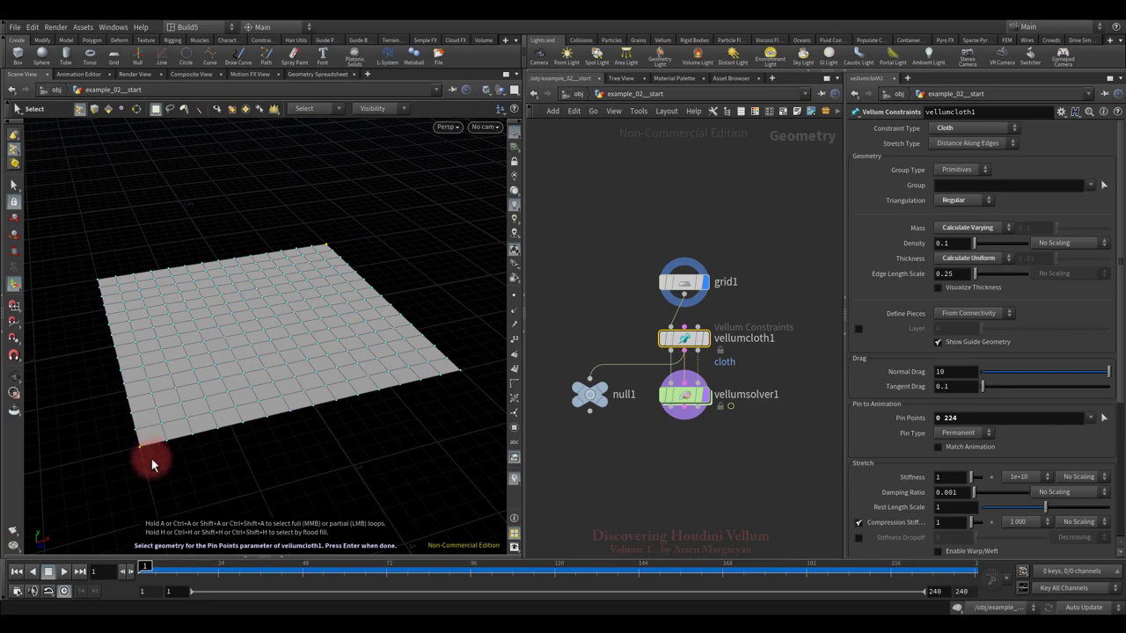
{"action": "key", "text": "Return"}
{"action": "left_click", "coordinate": [64, 572]}
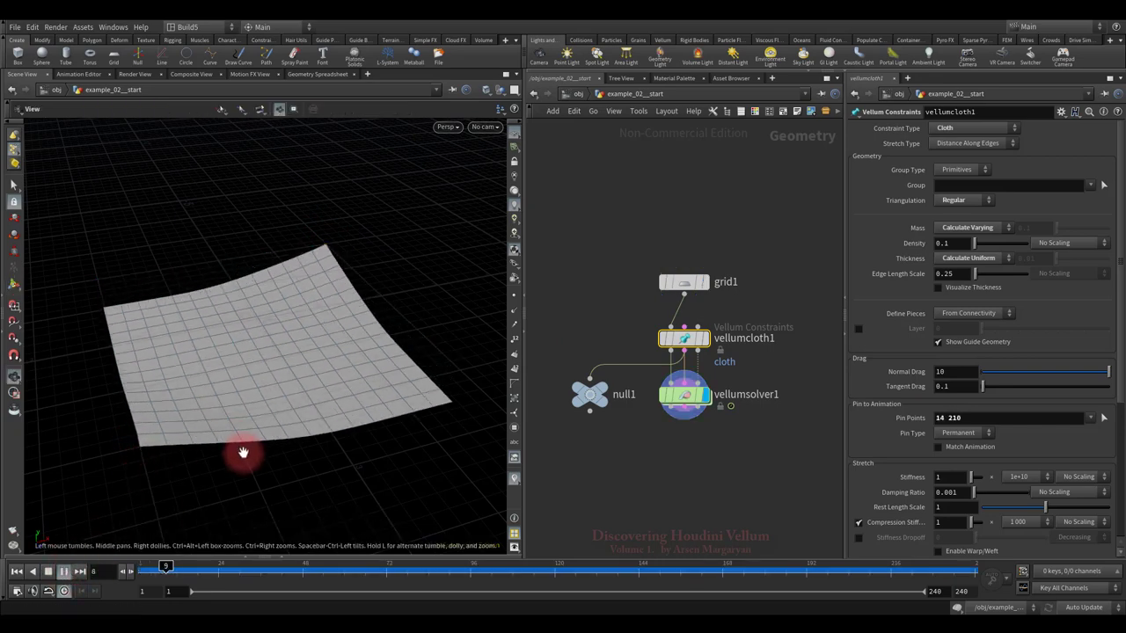
{"action": "mouse_move", "coordinate": [261, 448]}
{"action": "left_mouse_down"}
{"action": "mouse_move", "coordinate": [268, 416]}
{"action": "mouse_move", "coordinate": [324, 384]}
{"action": "mouse_move", "coordinate": [225, 407]}
{"action": "mouse_move", "coordinate": [166, 393]}
{"action": "mouse_move", "coordinate": [286, 400]}
{"action": "mouse_move", "coordinate": [244, 411]}
{"action": "mouse_move", "coordinate": [258, 402]}
{"action": "mouse_move", "coordinate": [274, 431]}
{"action": "left_mouse_up"}
- Rewind to frame 1 and set vellumcloth1's Triangulation to None
{"action": "left_click", "coordinate": [49, 571]}
{"action": "left_click", "coordinate": [16, 572]}
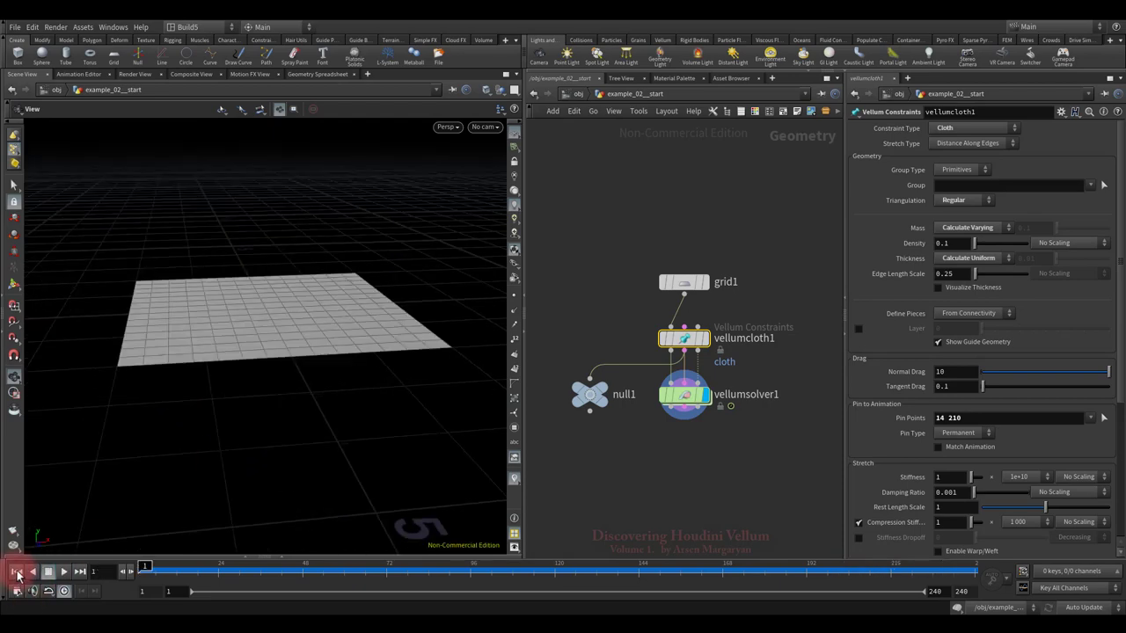
{"action": "scroll", "coordinate": [264, 460], "scroll_direction": "up", "scroll_amount": 2}
{"action": "left_click", "coordinate": [967, 200]}
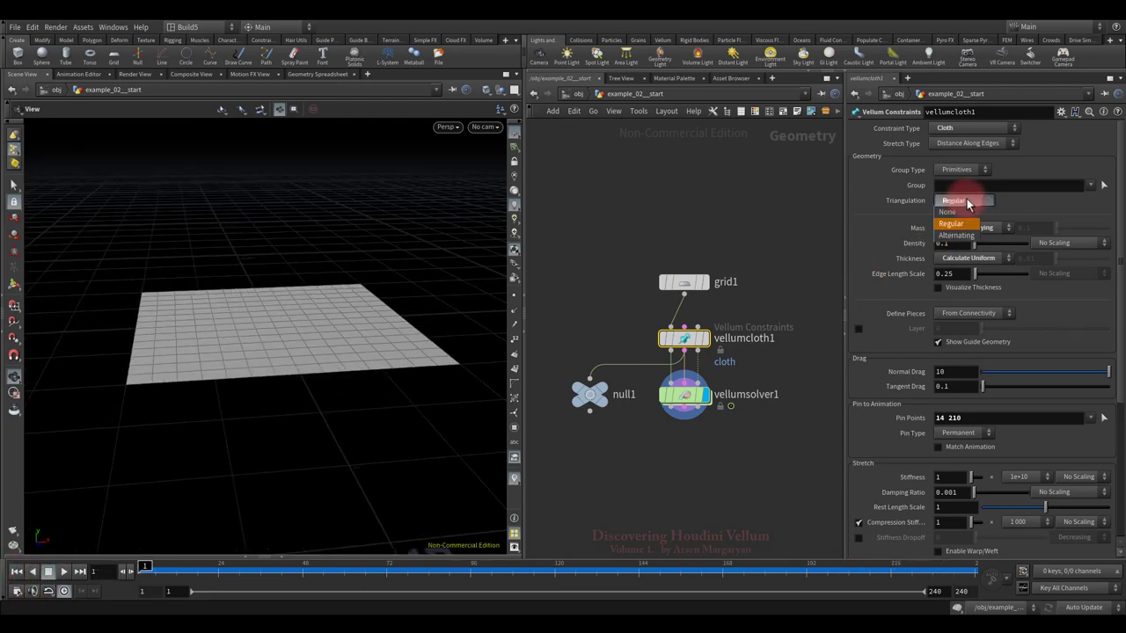
{"action": "left_click", "coordinate": [955, 230]}
- Simulate the untriangulated cloth hanging between the pins, then stop and rewind to frame 1
{"action": "left_click", "coordinate": [65, 573]}
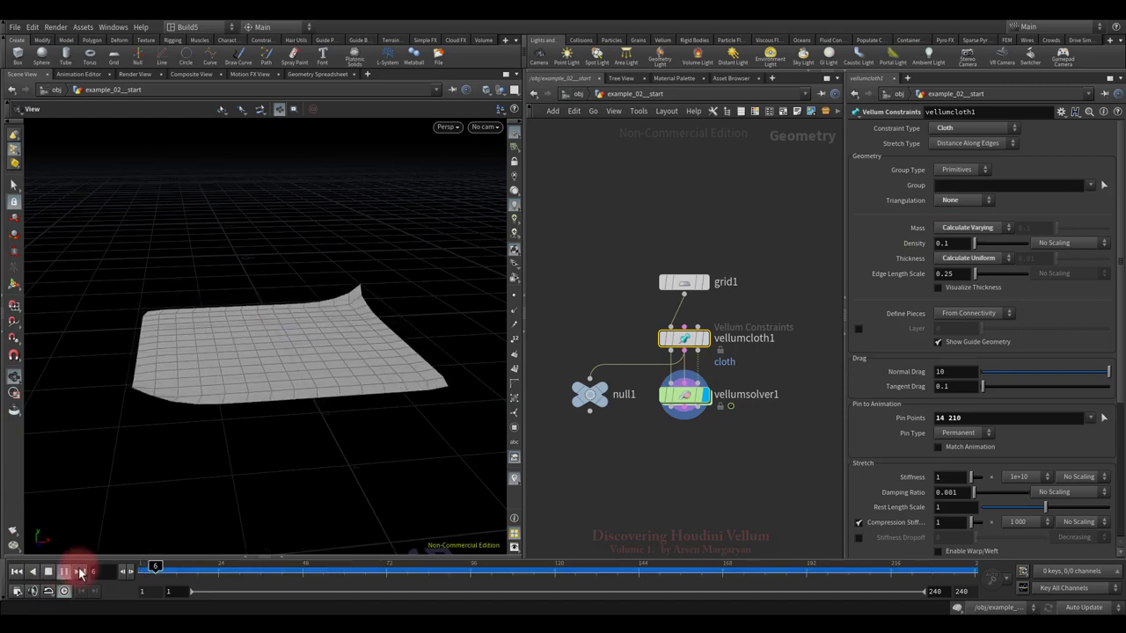
{"action": "left_click_drag", "start_coordinate": [402, 337], "coordinate": [339, 395]}
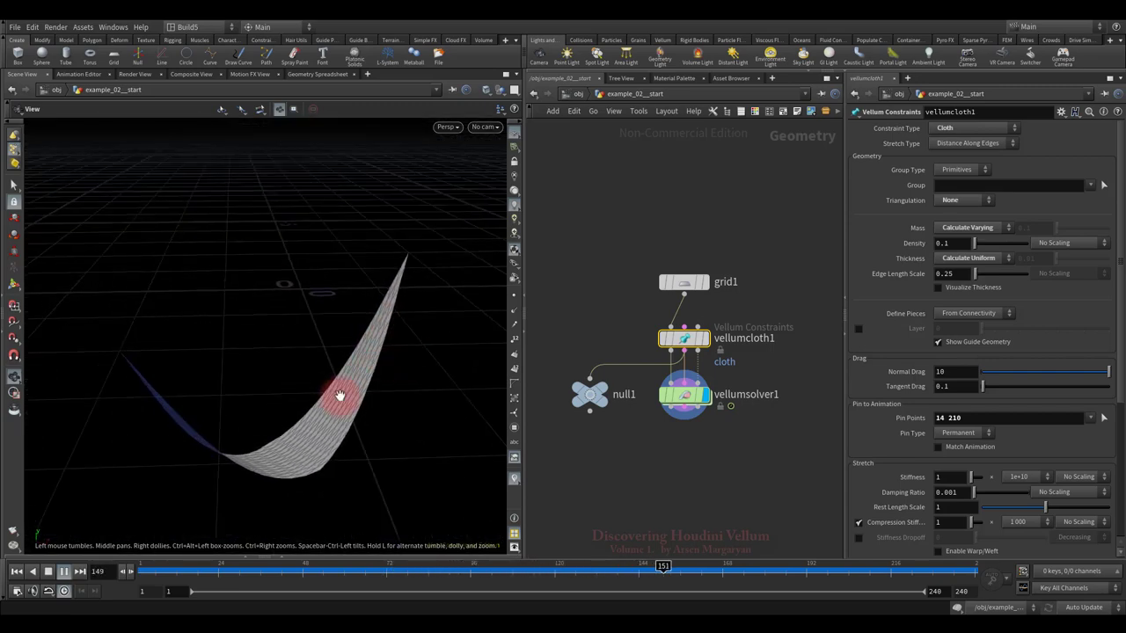
{"action": "left_click", "coordinate": [16, 571]}
{"action": "left_click_drag", "start_coordinate": [414, 378], "coordinate": [379, 369]}
{"action": "left_click", "coordinate": [49, 573]}
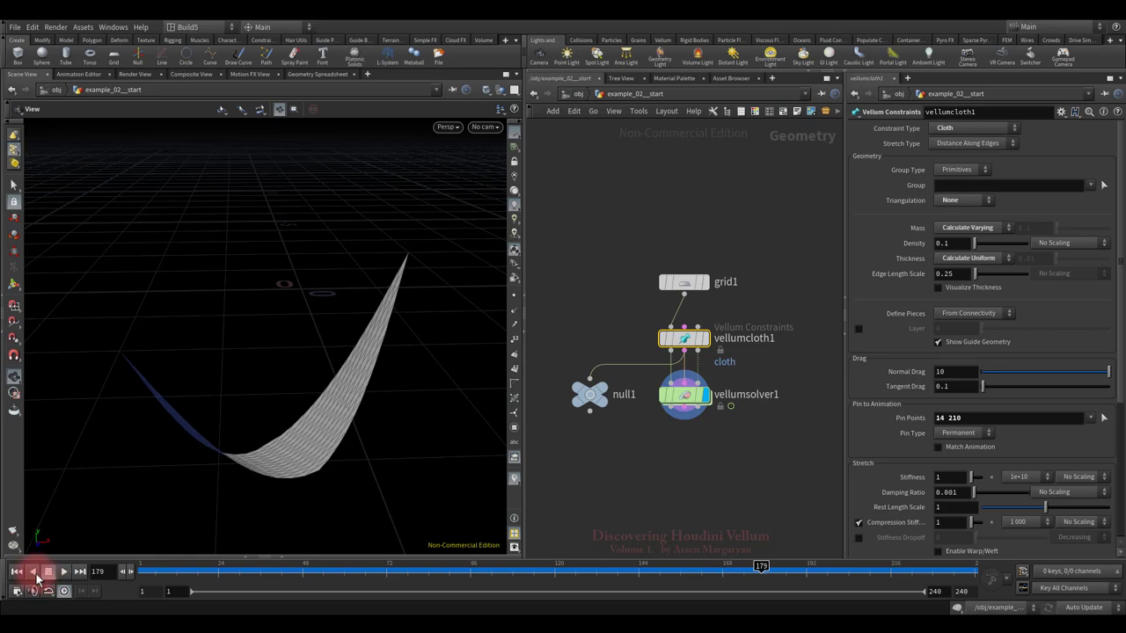
{"action": "left_click", "coordinate": [16, 572]}
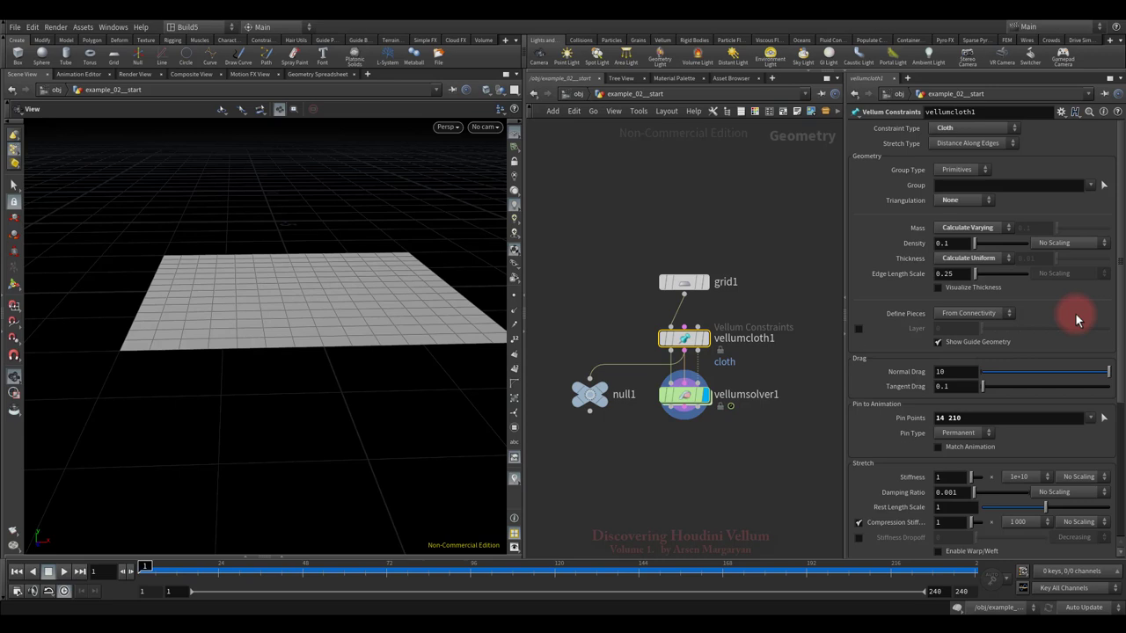
{"action": "scroll", "coordinate": [1076, 314], "scroll_direction": "down", "scroll_amount": 5}
{"action": "scroll", "coordinate": [1076, 319], "scroll_direction": "up", "scroll_amount": 3}
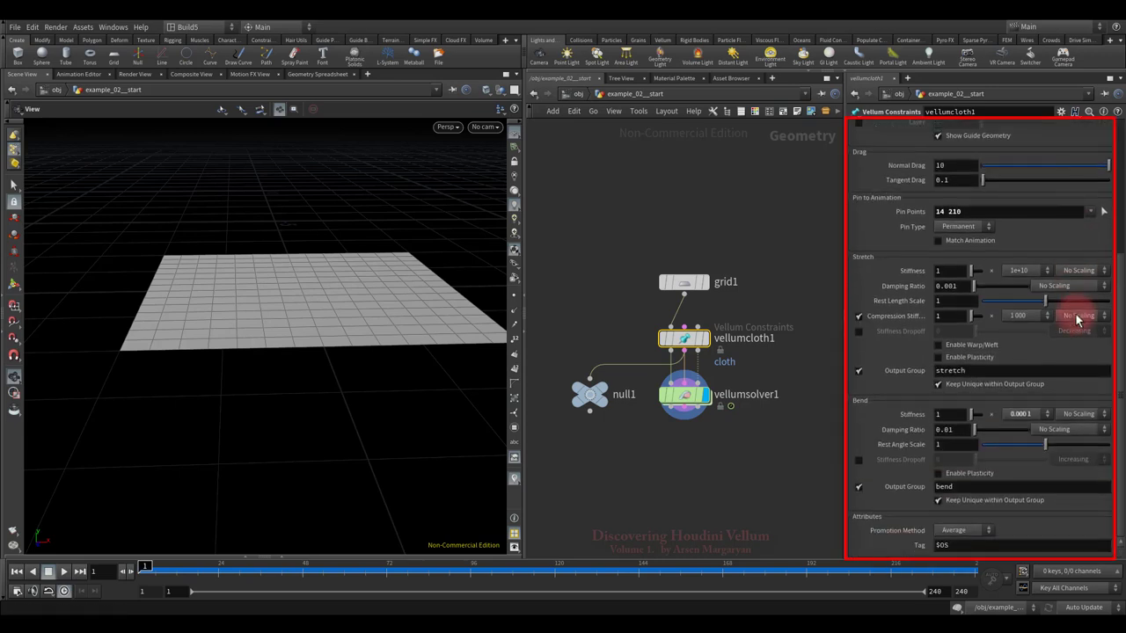
{"action": "scroll", "coordinate": [1076, 314], "scroll_direction": "up", "scroll_amount": 2}
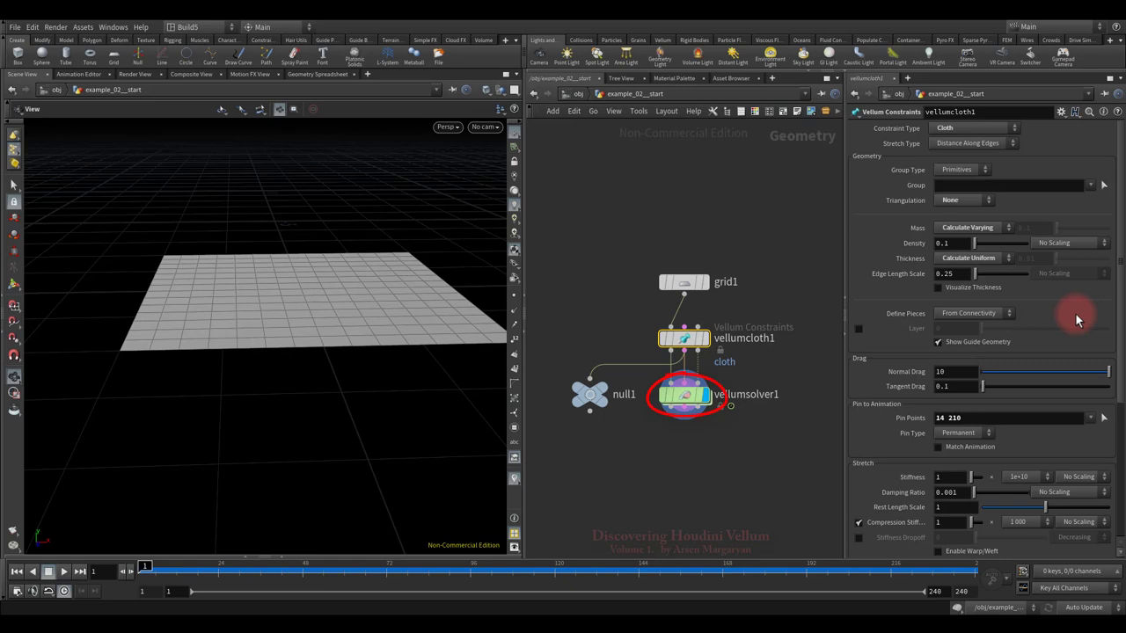
{"action": "left_click", "coordinate": [982, 128]}
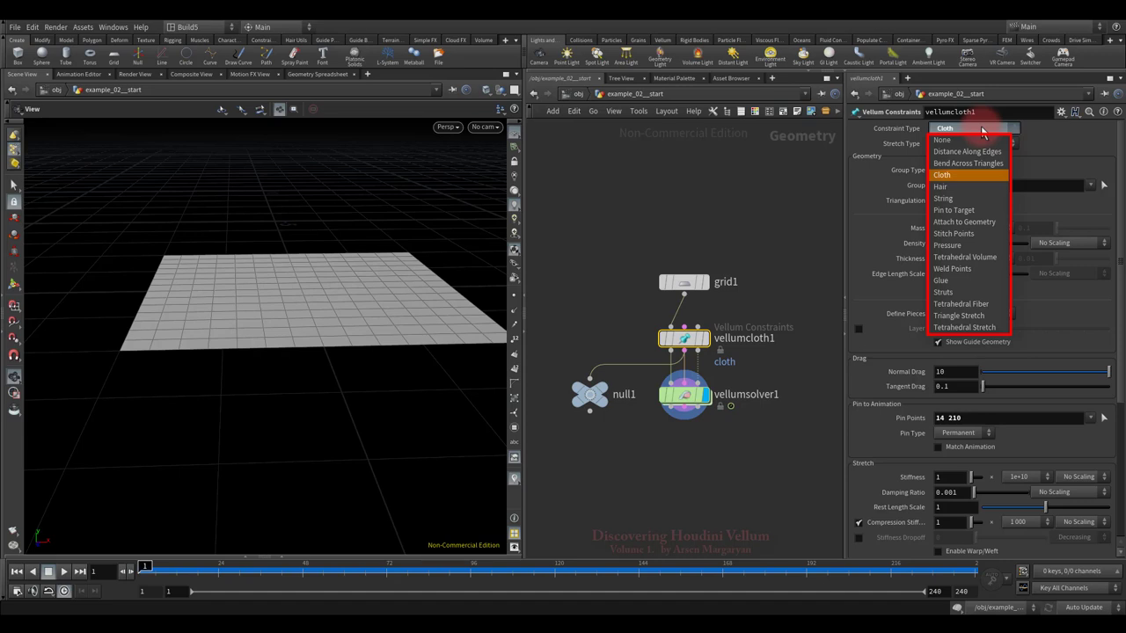
{"action": "left_click", "coordinate": [981, 126]}
{"action": "left_click", "coordinate": [747, 470]}
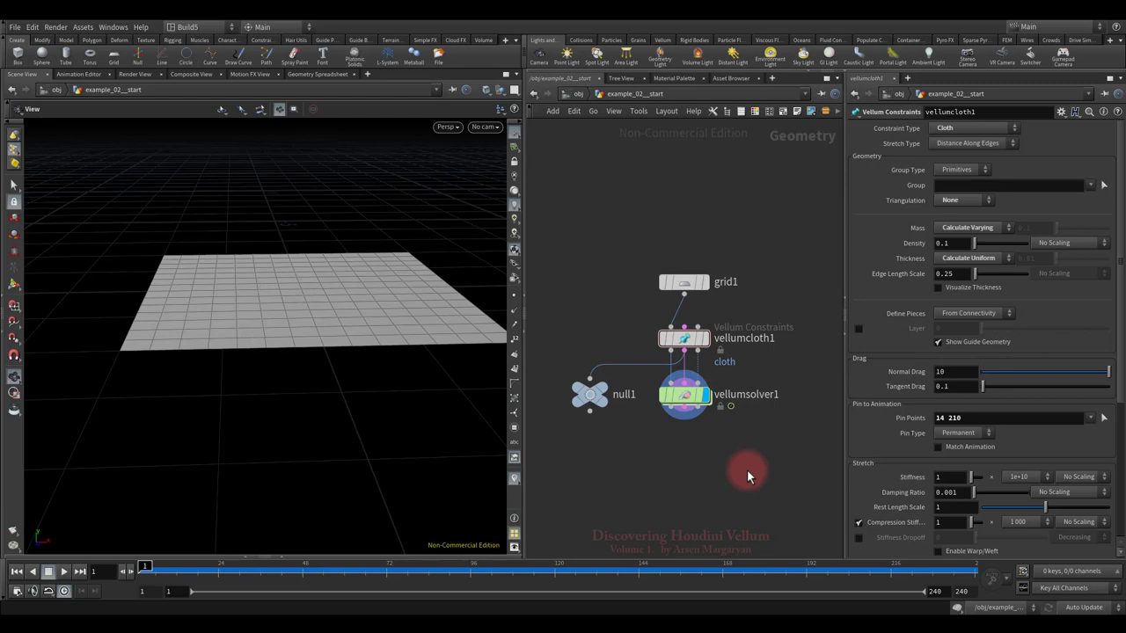
{"action": "key", "text": "Tab"}
{"action": "type", "text": "vell"}
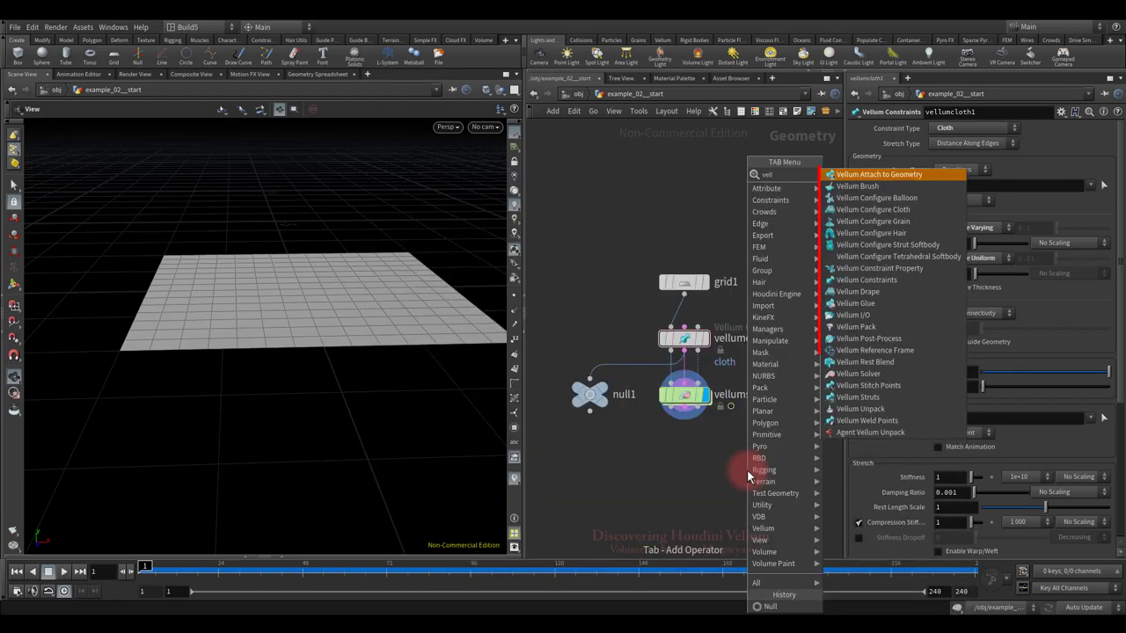
{"action": "left_click", "coordinate": [721, 449]}
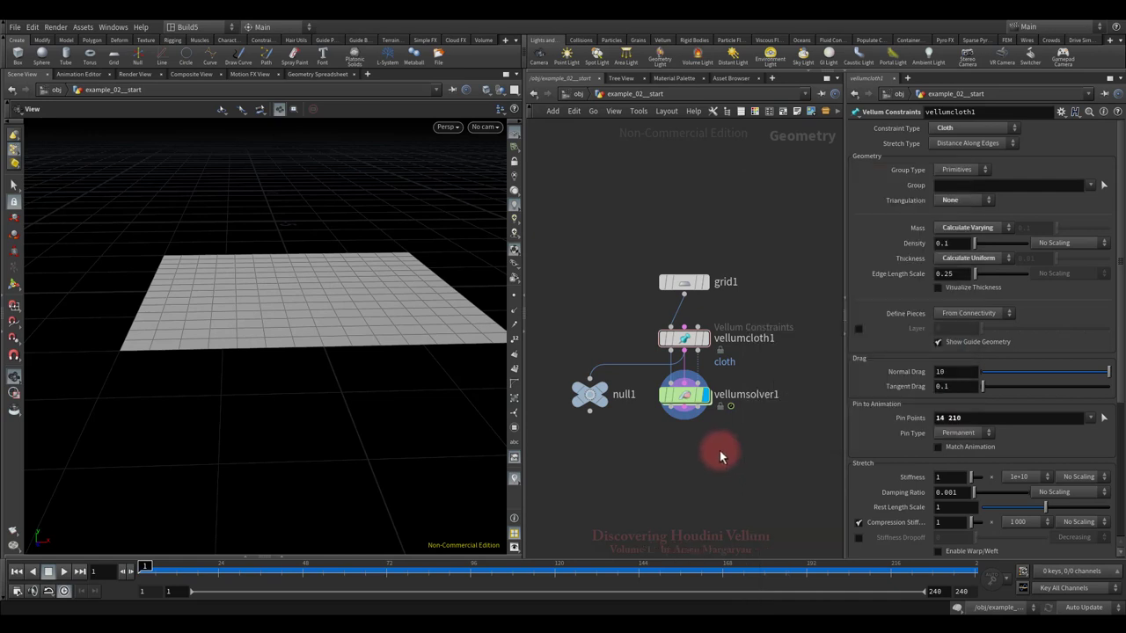